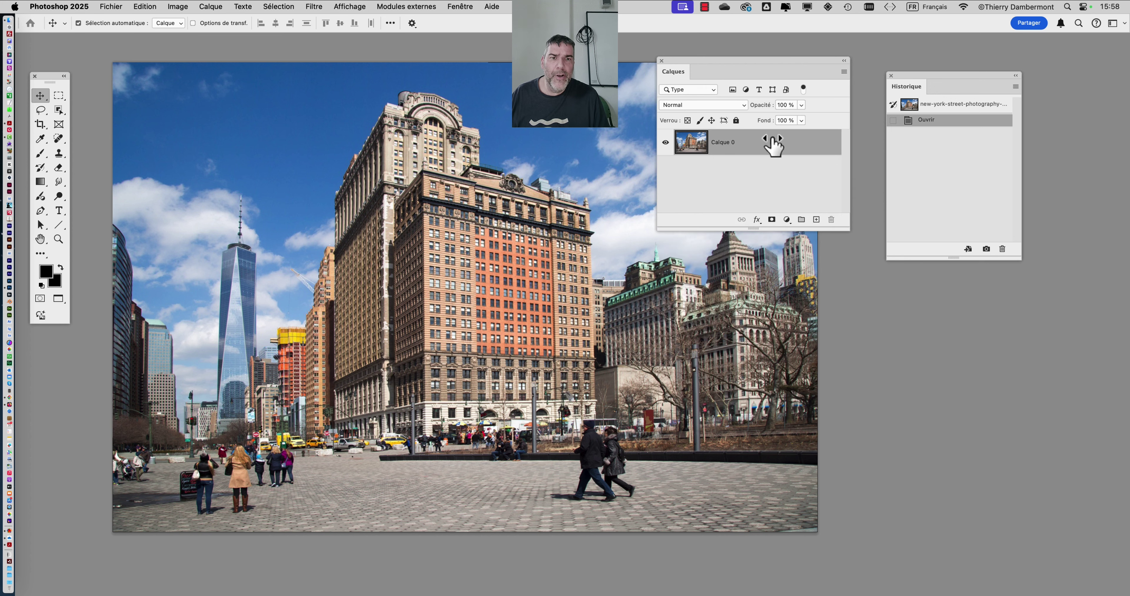
Flatten the image so Calque 0 becomes the background, and move the Layers panel off the photo.
left_click_drag(731, 70, 756, 302)
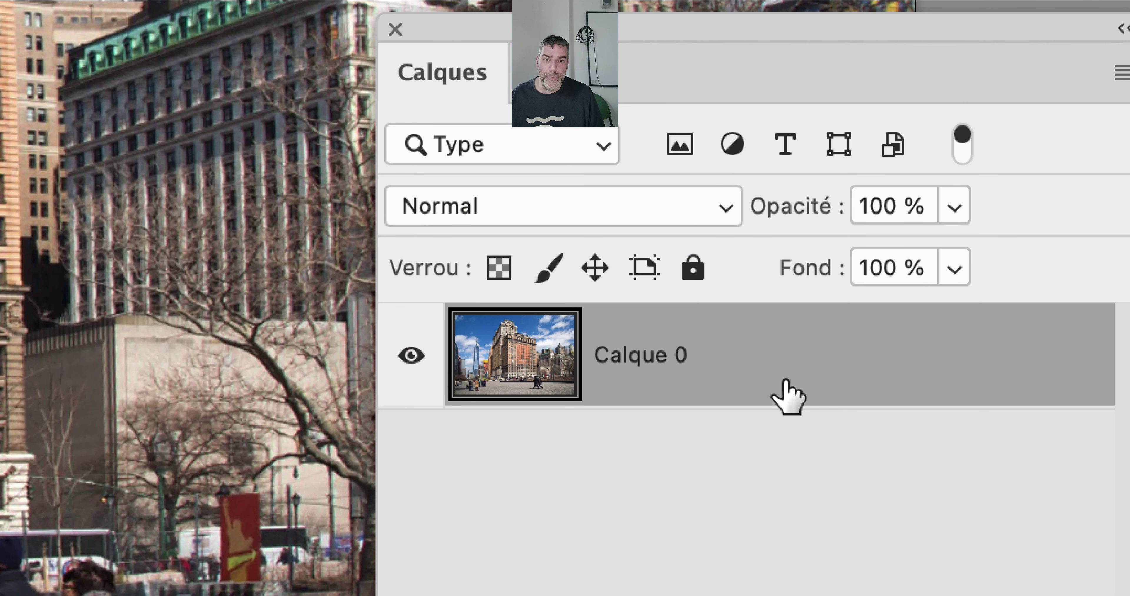
mouse_move(785, 381)
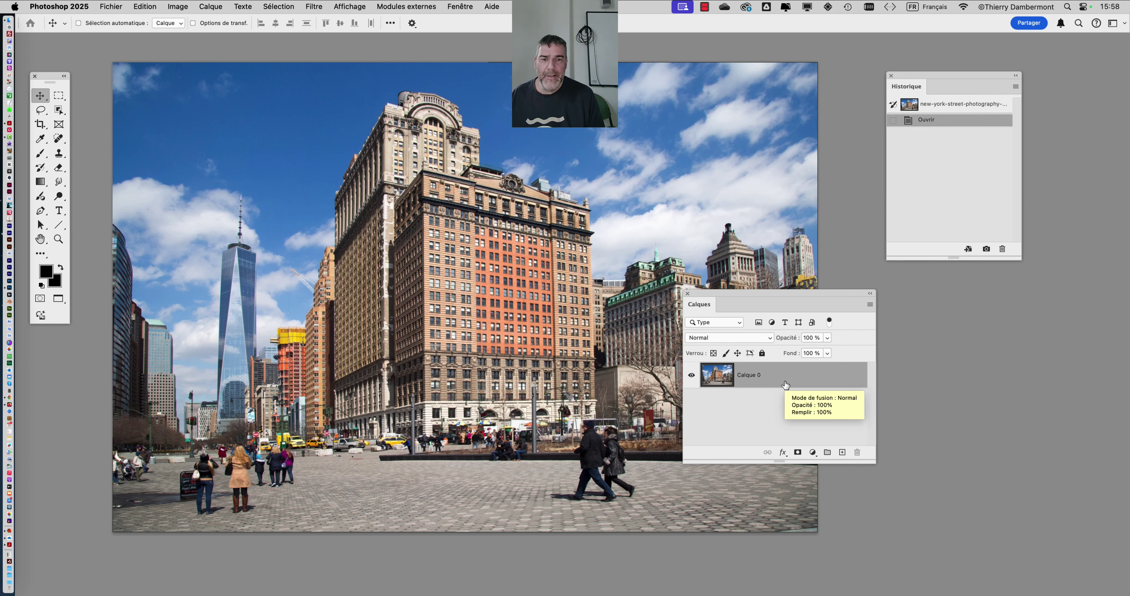
left_click(691, 550)
left_click(754, 376)
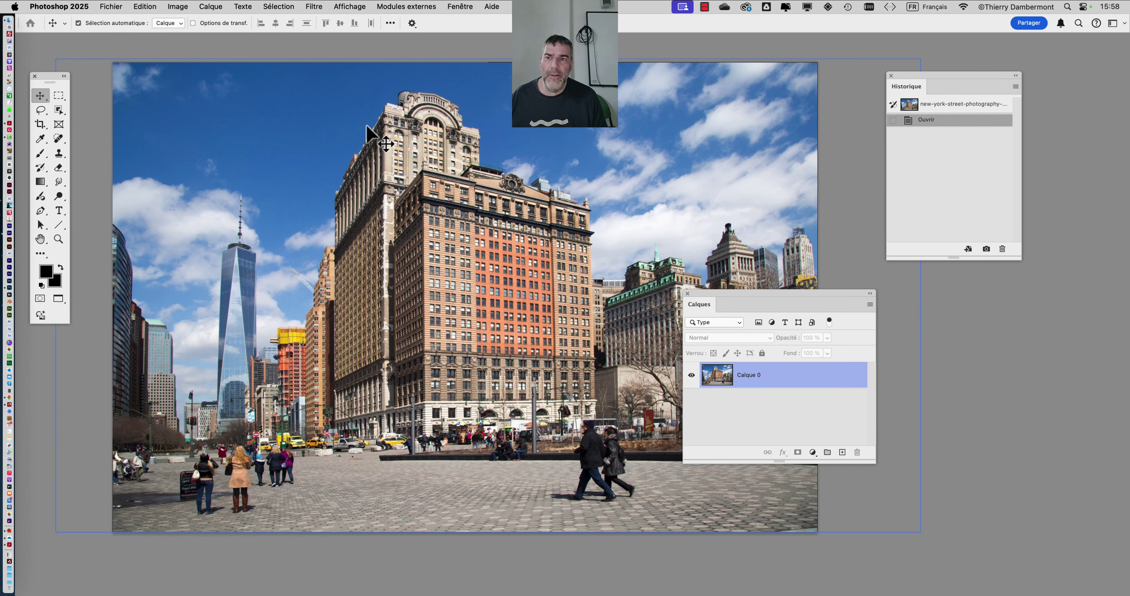
left_click(210, 6)
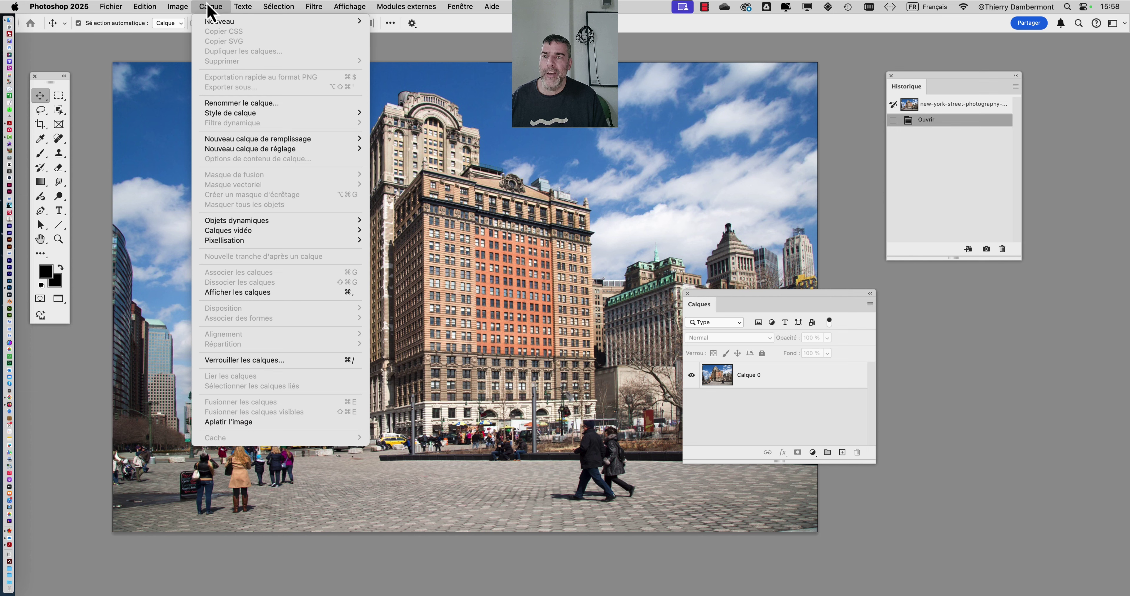
left_click(246, 423)
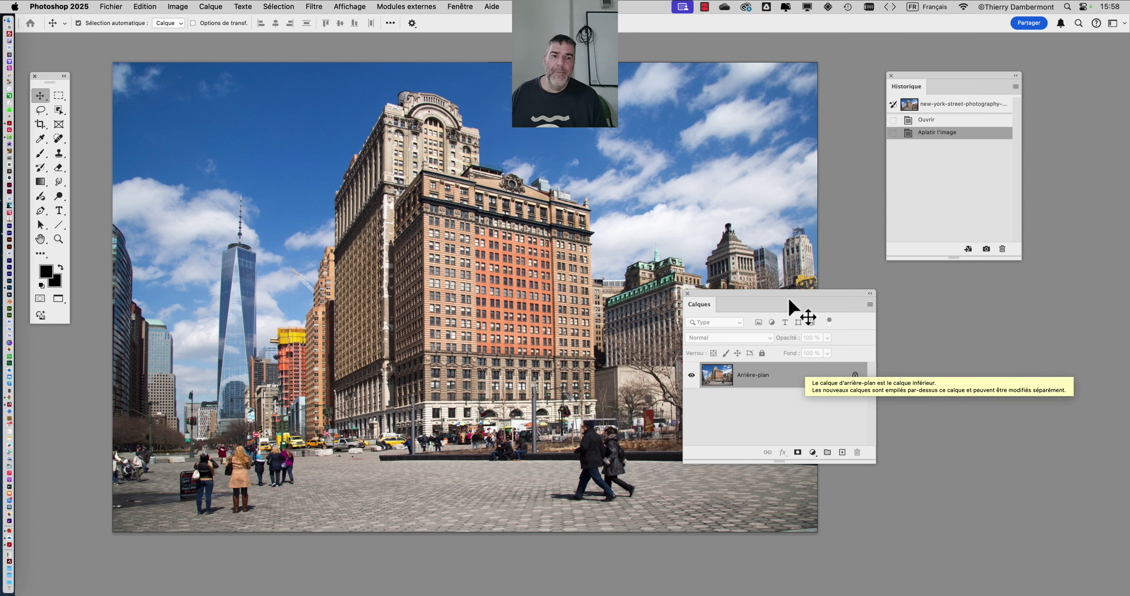
left_click_drag(761, 300, 933, 309)
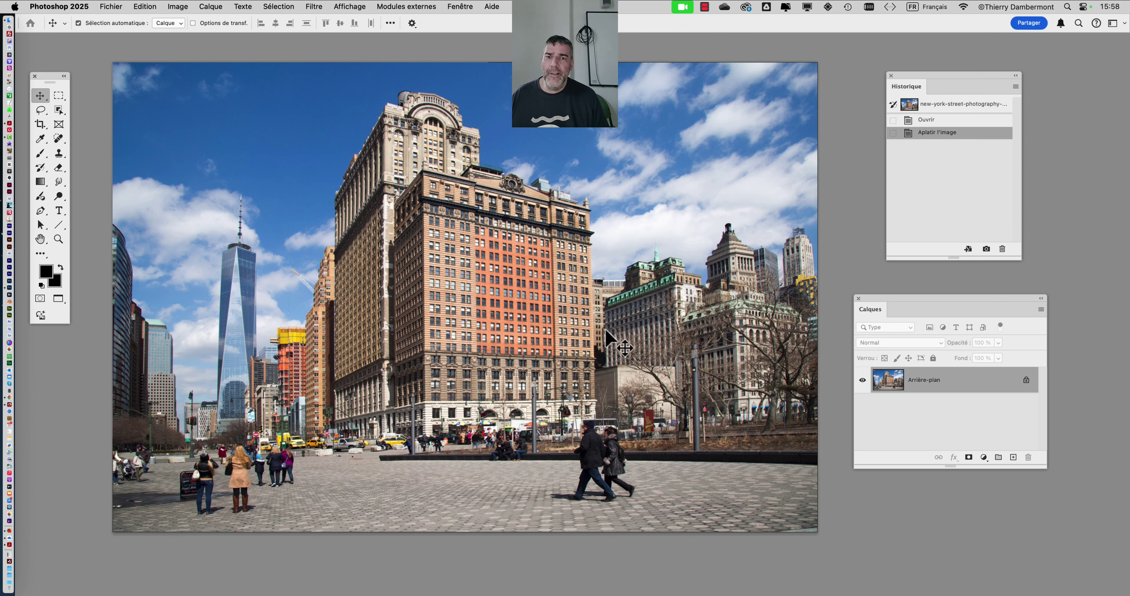
left_click_drag(493, 297, 469, 305)
left_click(180, 6)
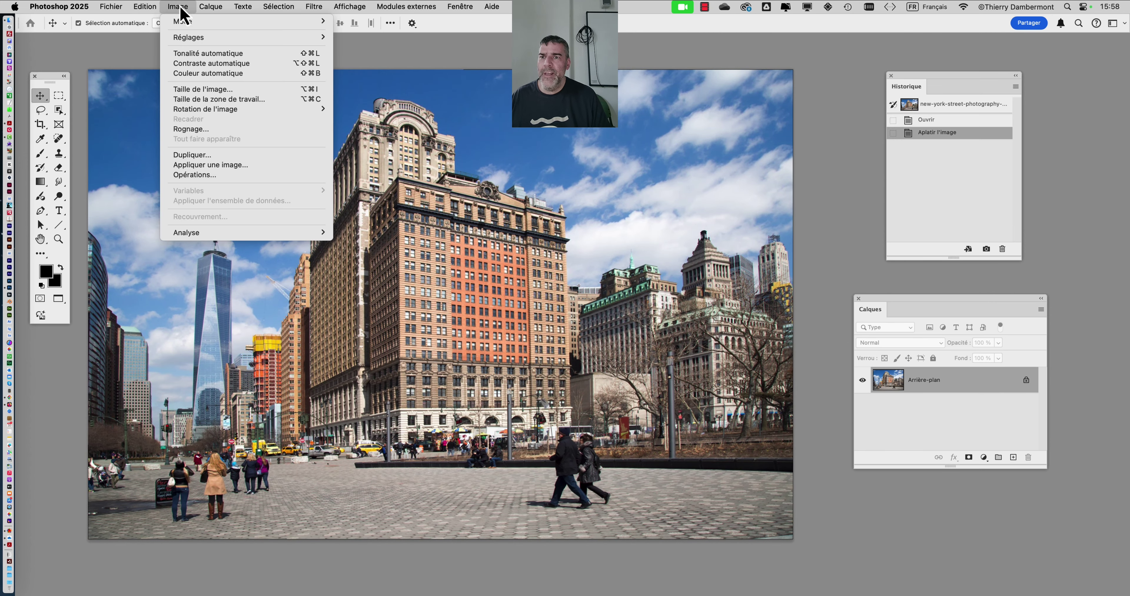
mouse_move(259, 46)
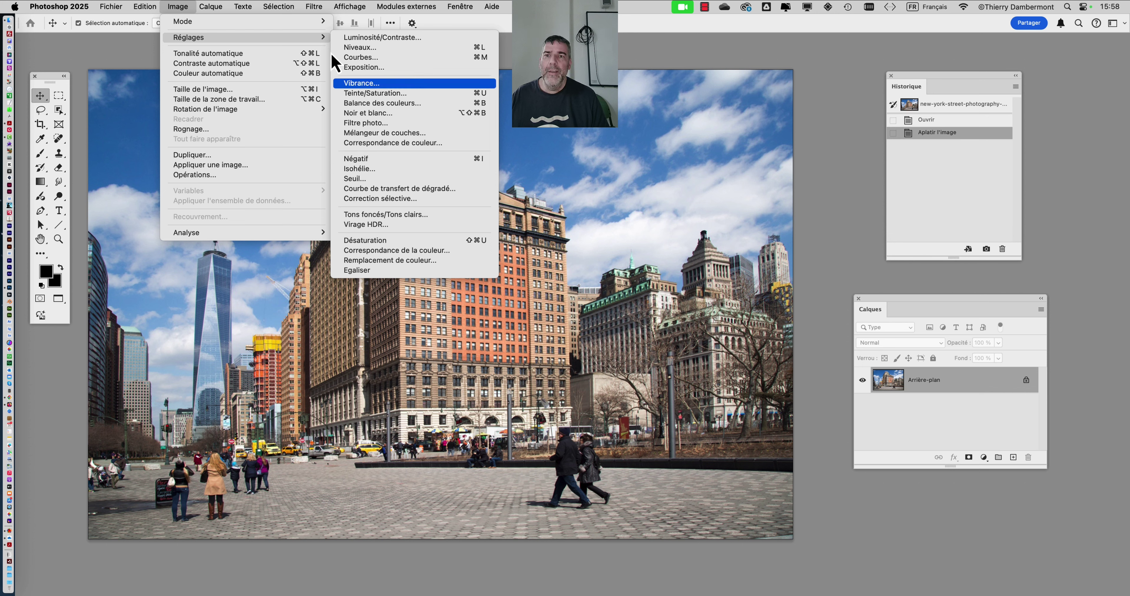
mouse_move(312, 7)
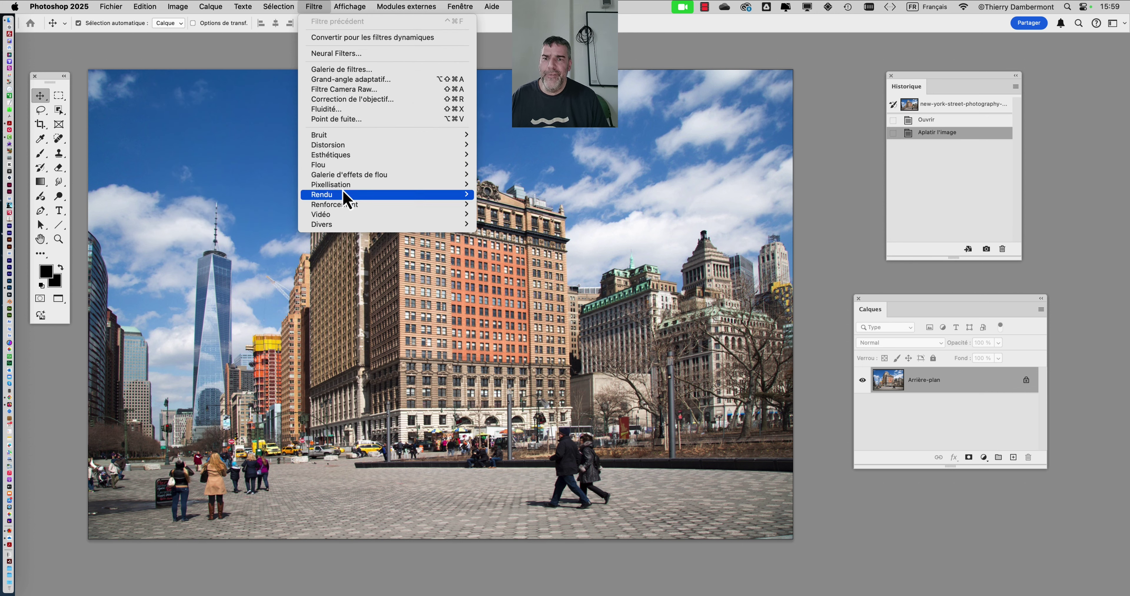
mouse_move(360, 209)
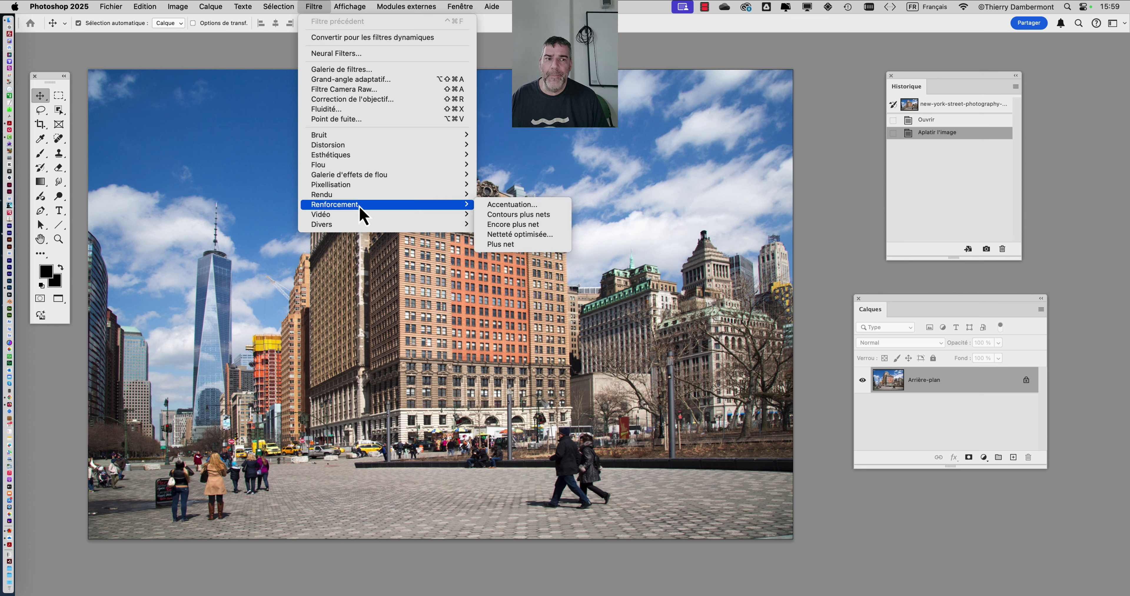
left_click(818, 169)
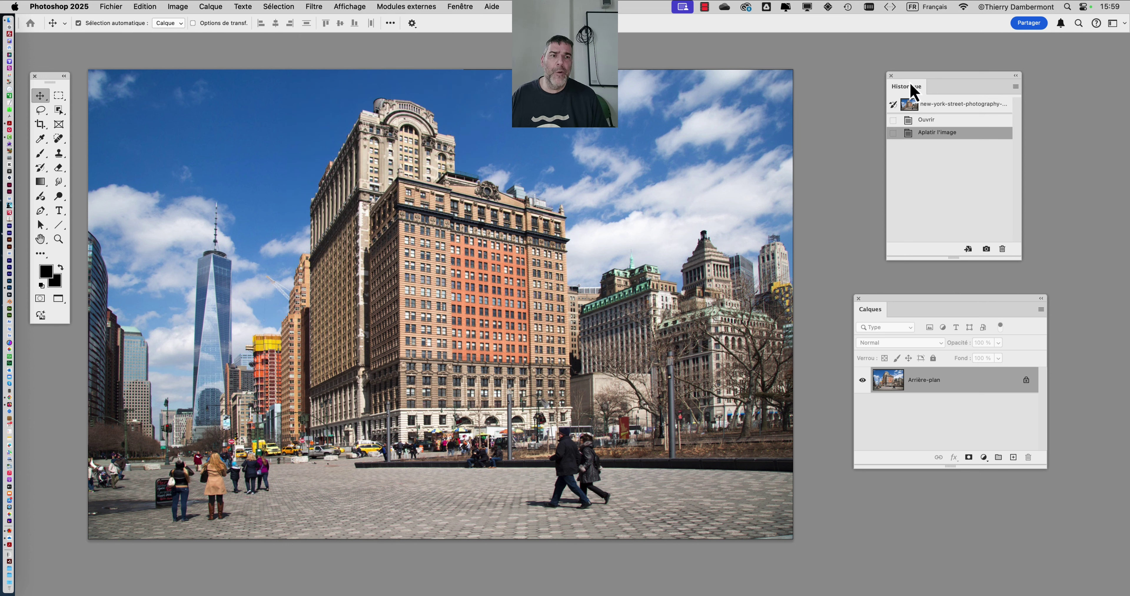
Arrange the History and Layers panels one above the other in the empty area beside the photo.
left_click_drag(909, 82, 876, 73)
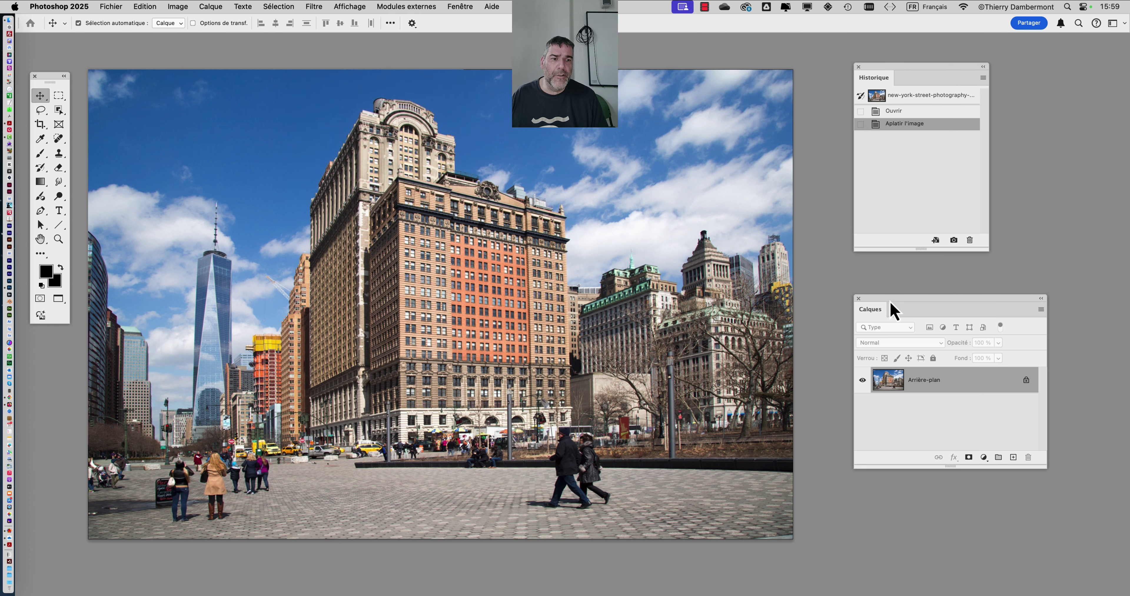
left_click_drag(891, 303, 941, 301)
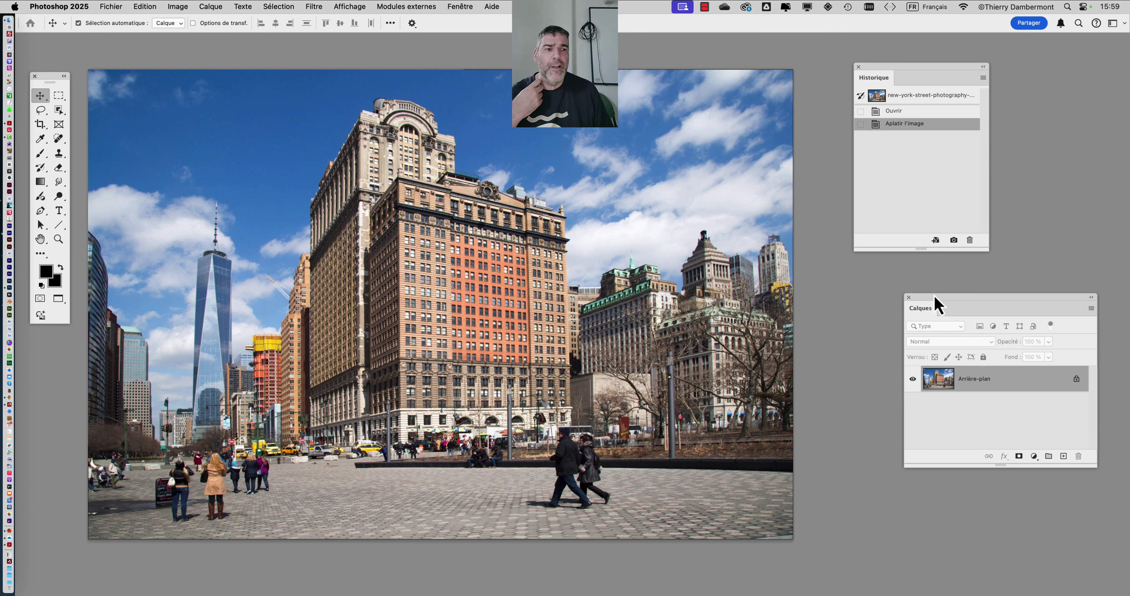
left_click_drag(934, 296, 861, 289)
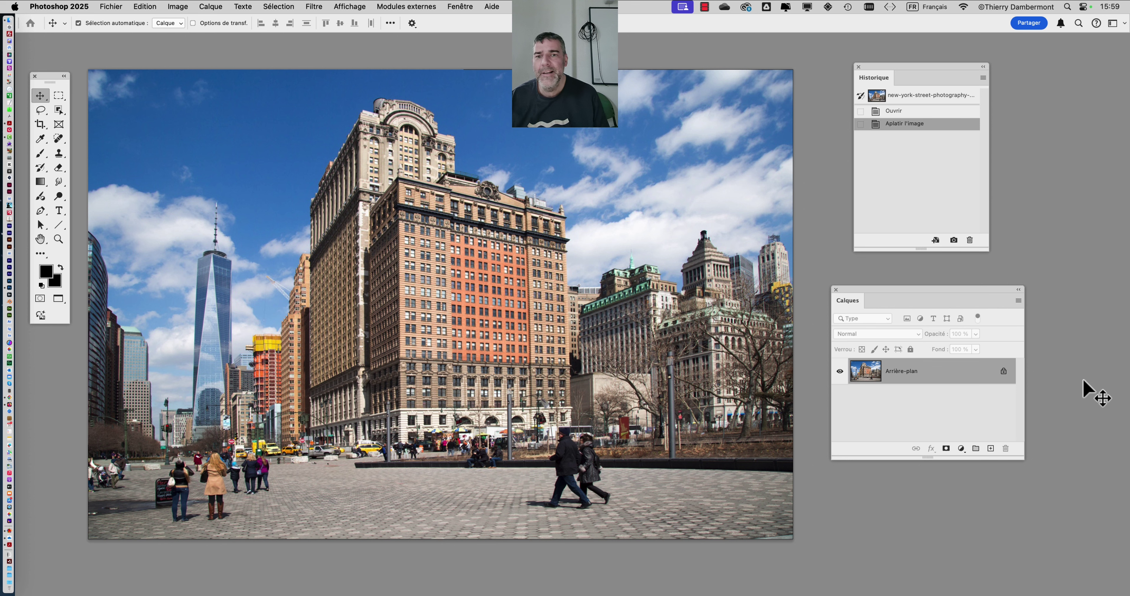
left_click_drag(963, 290, 982, 304)
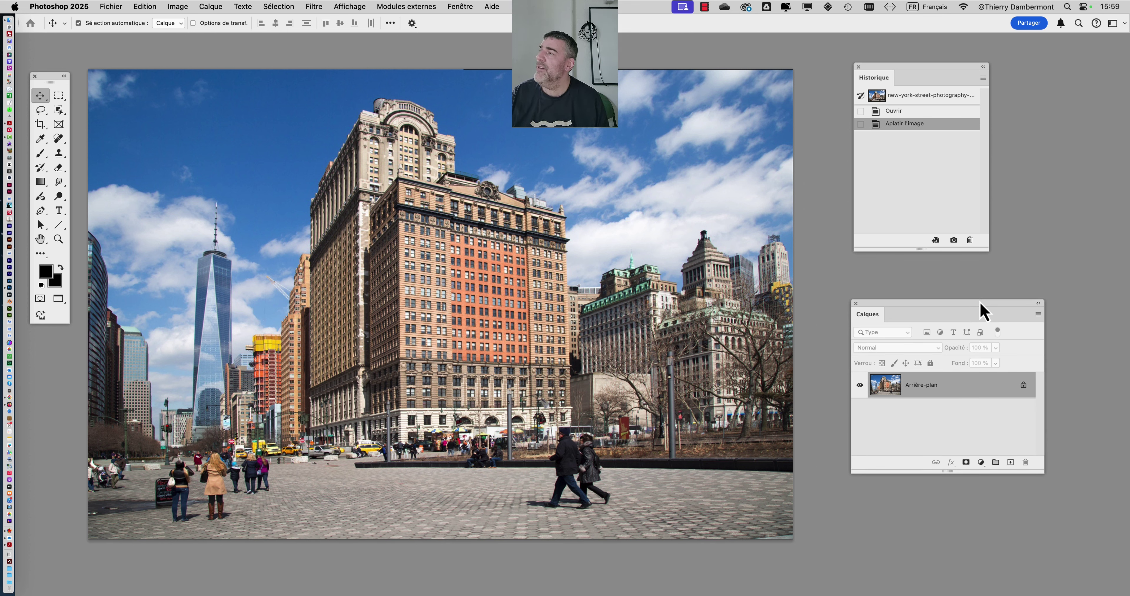
Apply the Tracé des contours filter from the Esthétiques group to the background photo.
left_click(314, 6)
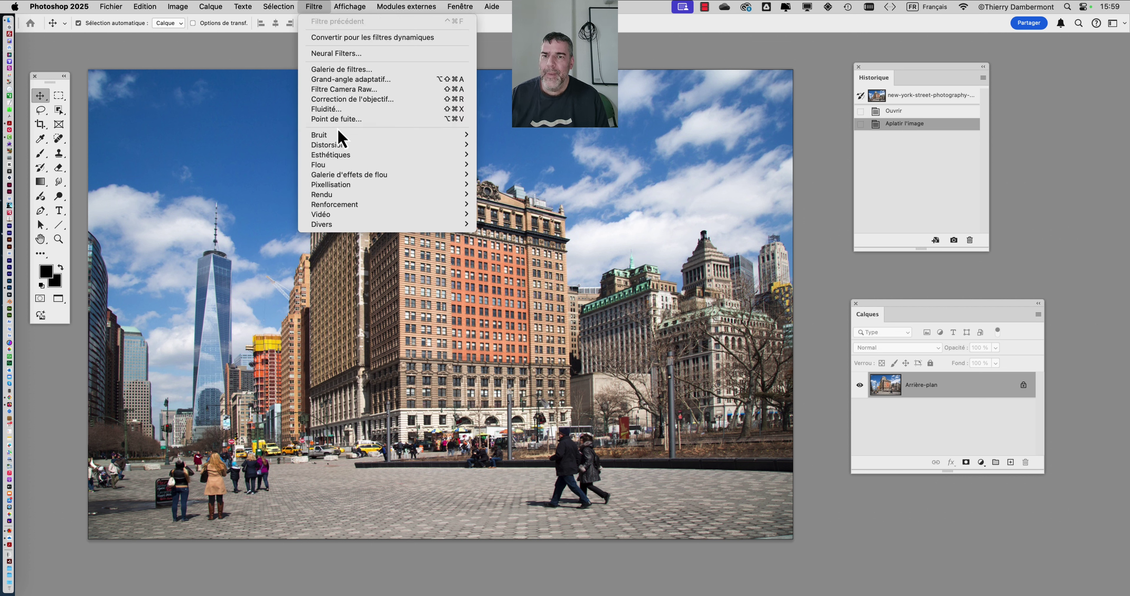
mouse_move(347, 211)
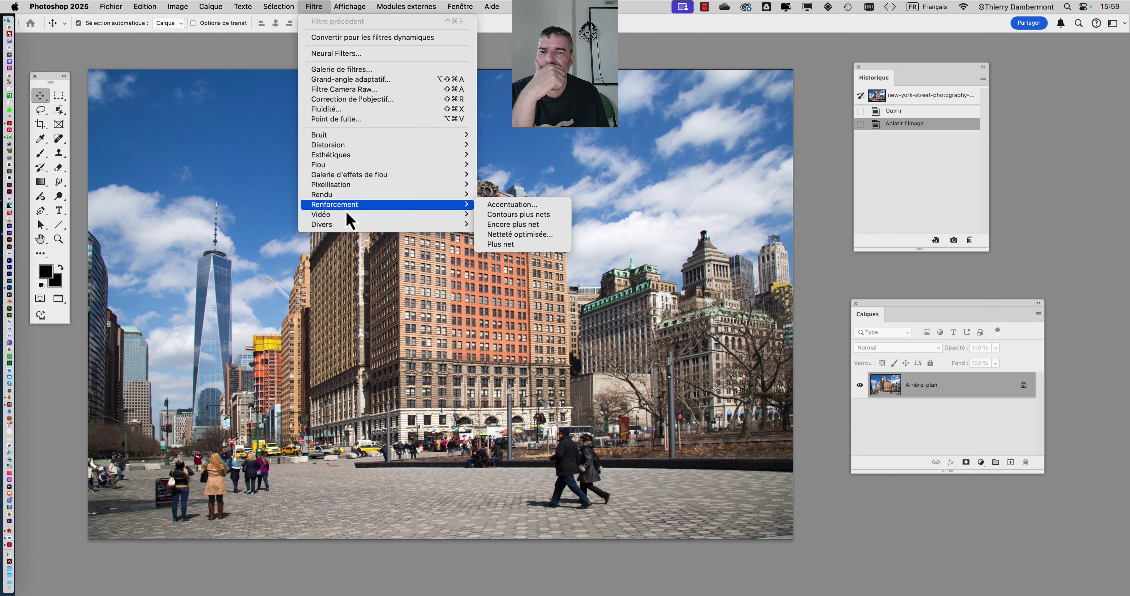
mouse_move(345, 157)
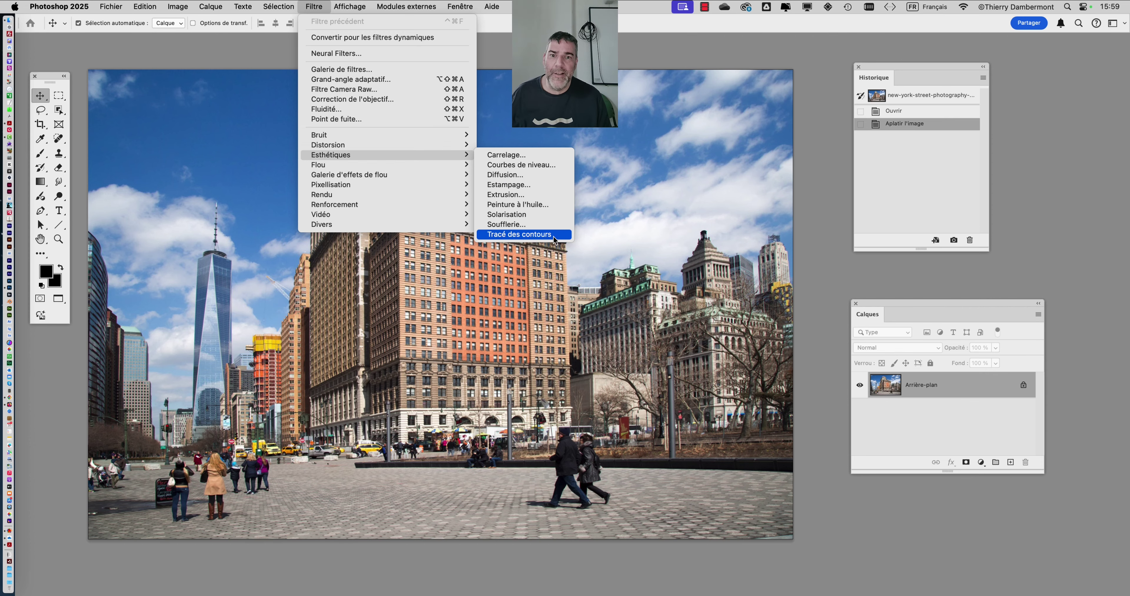
left_click(553, 236)
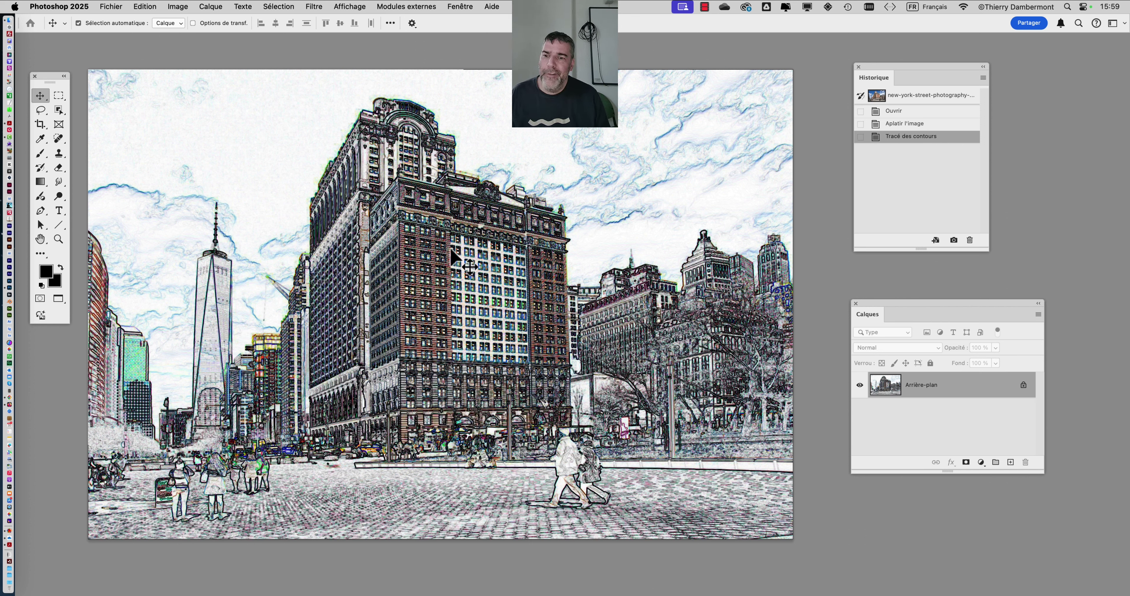
Desaturate the contour-traced image to remove its colours.
left_click(184, 6)
mouse_move(191, 41)
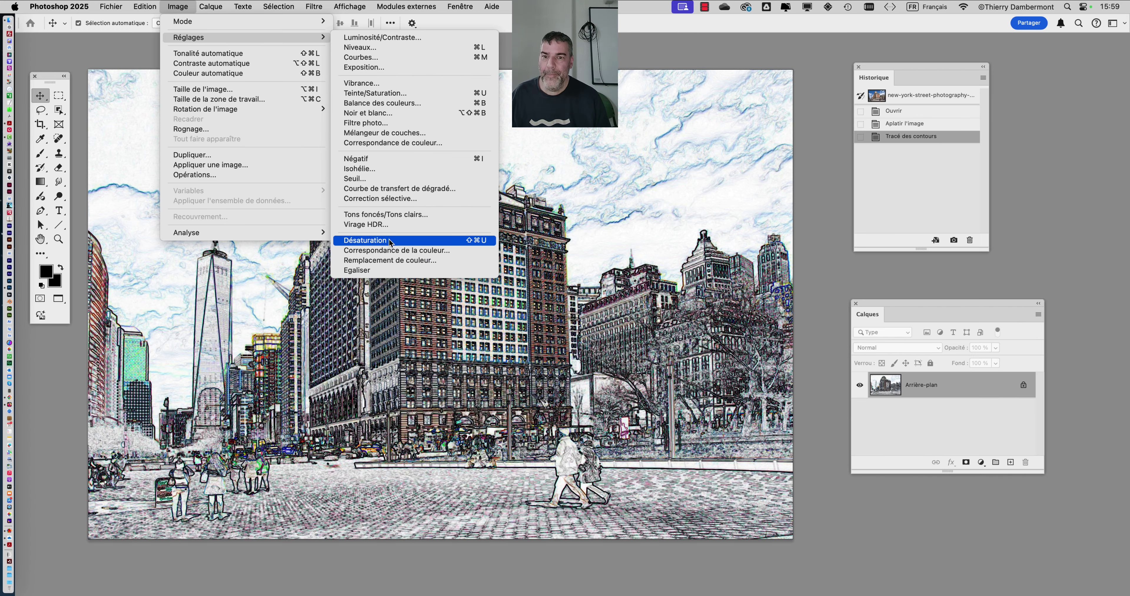
left_click(390, 241)
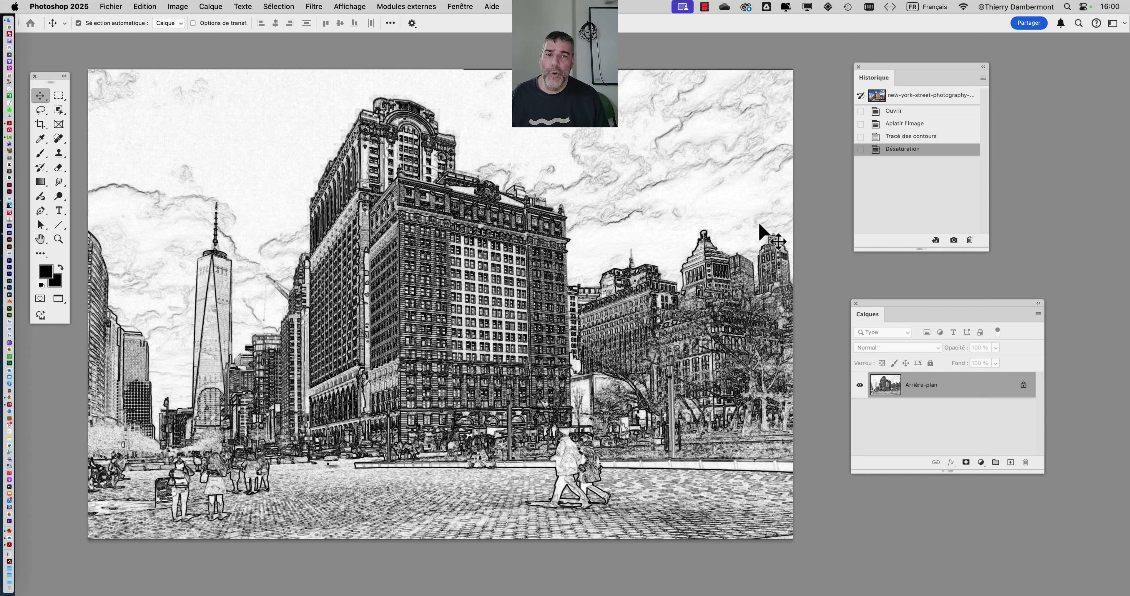
Start a Teinte/Saturation adjustment on the desaturated drawing and enable Coloriser.
left_click(185, 7)
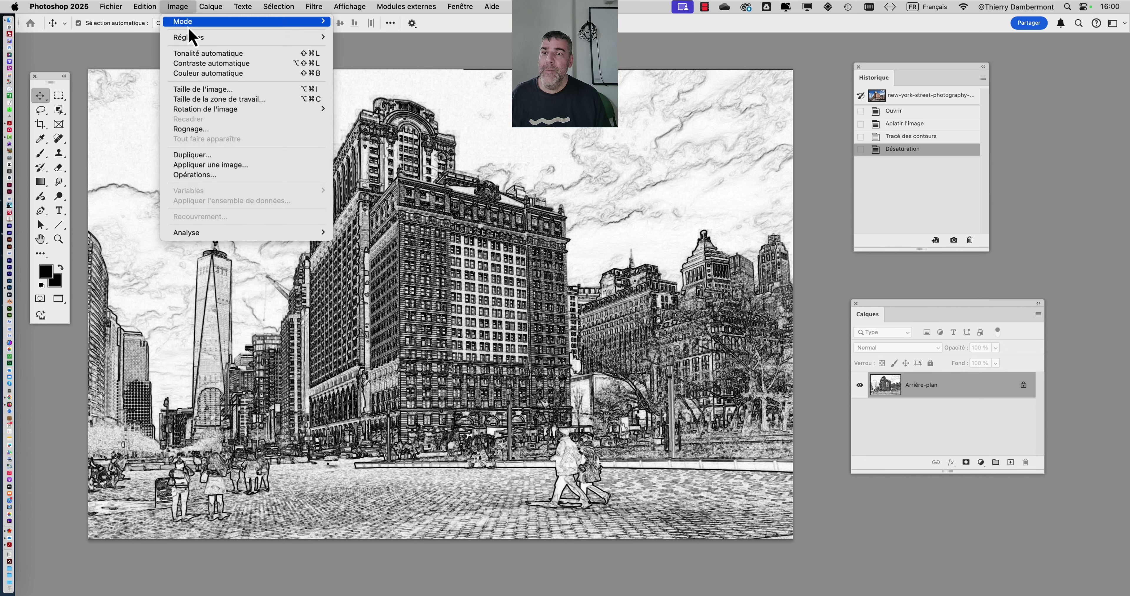
mouse_move(192, 38)
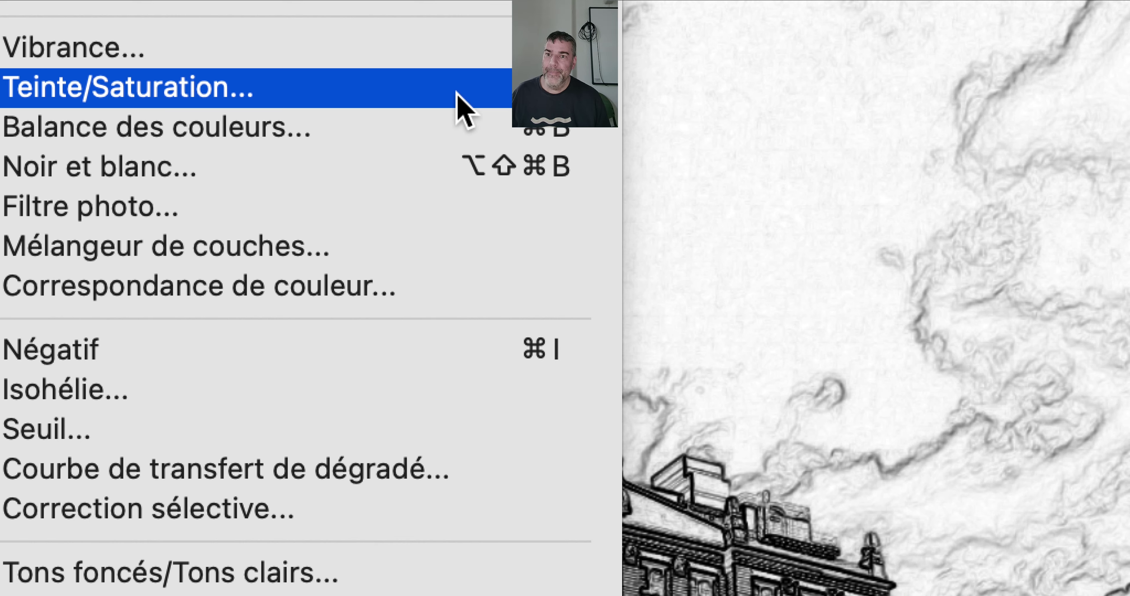
left_click(458, 93)
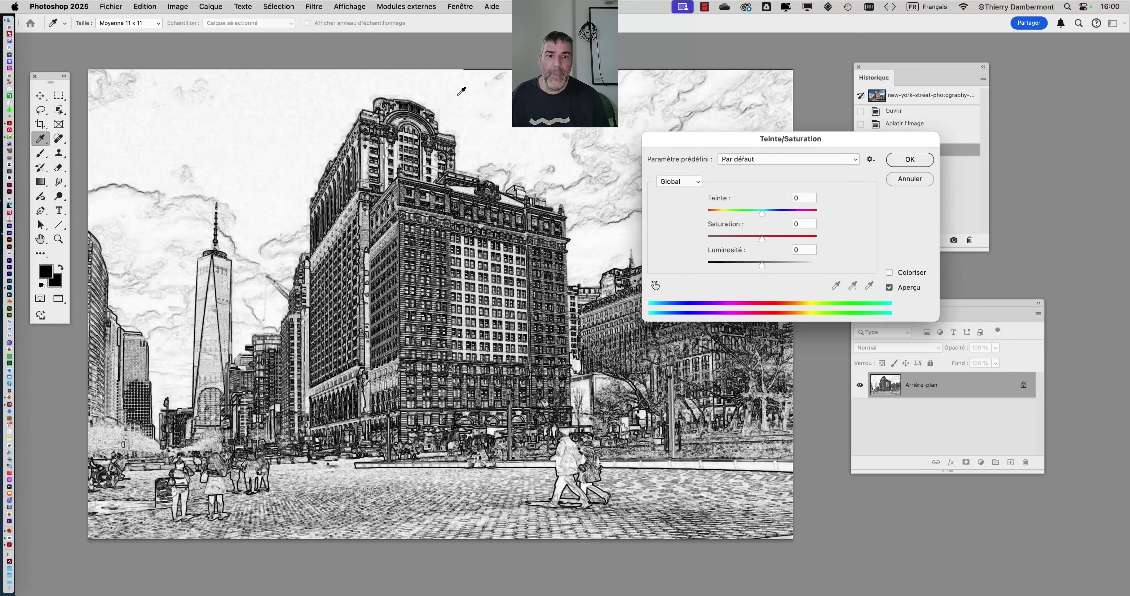
left_click_drag(723, 145, 605, 178)
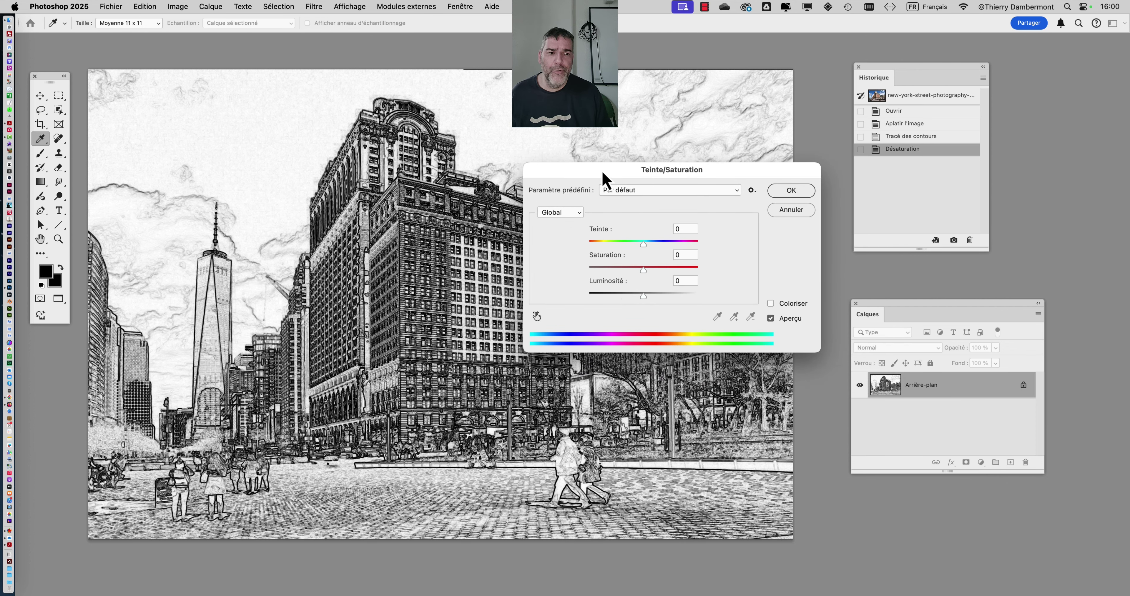
key("alt")
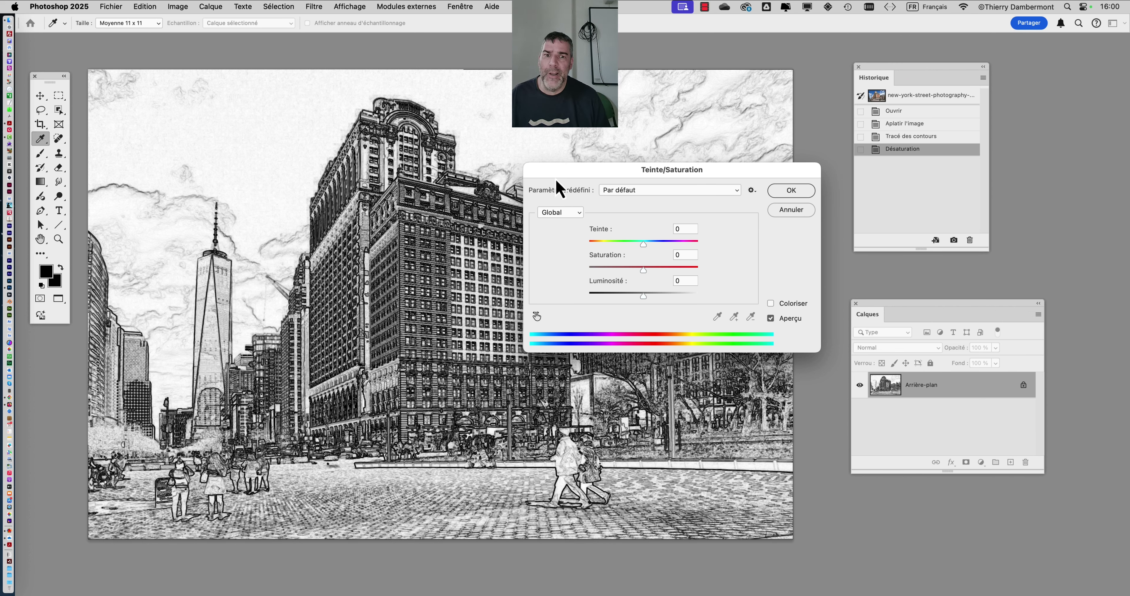
mouse_move(658, 171)
left_mouse_down()
mouse_move(647, 175)
mouse_move(663, 178)
left_mouse_up()
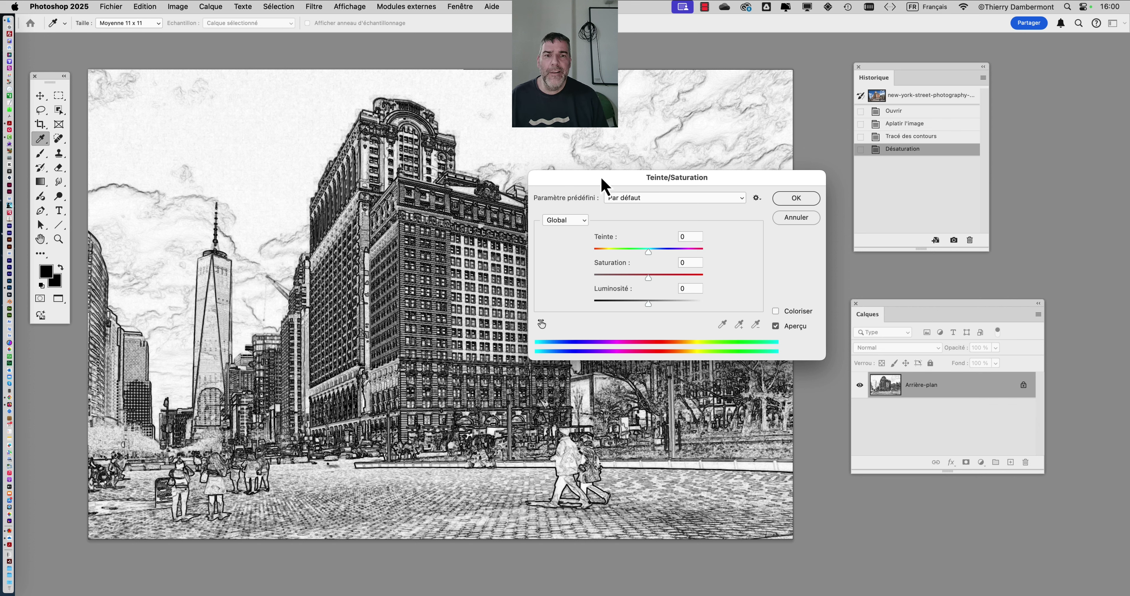
left_click_drag(601, 179, 595, 151)
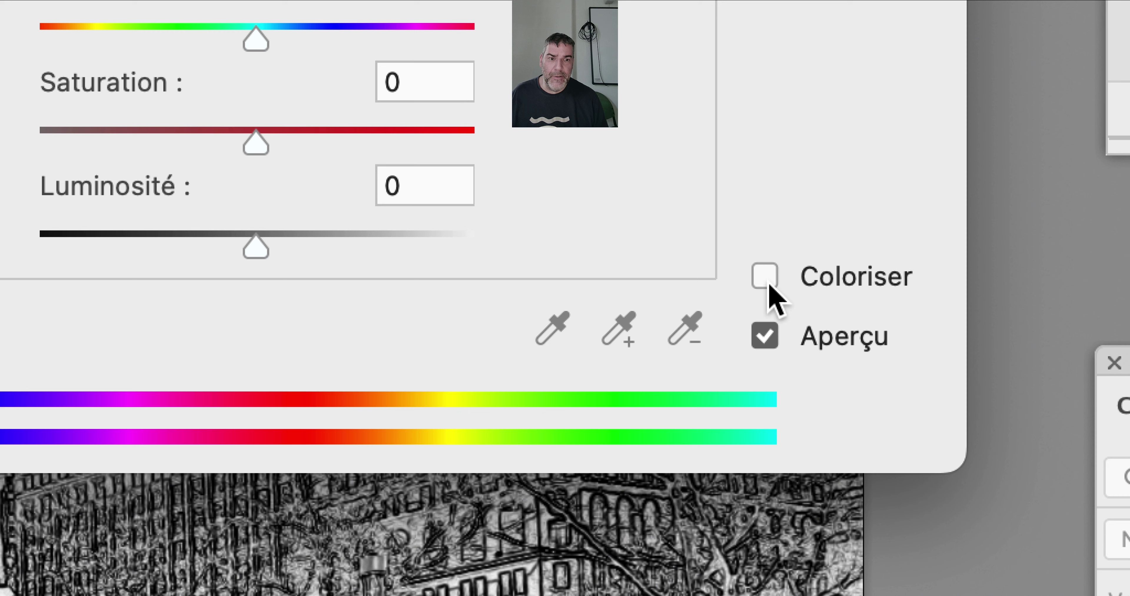
left_click(768, 284)
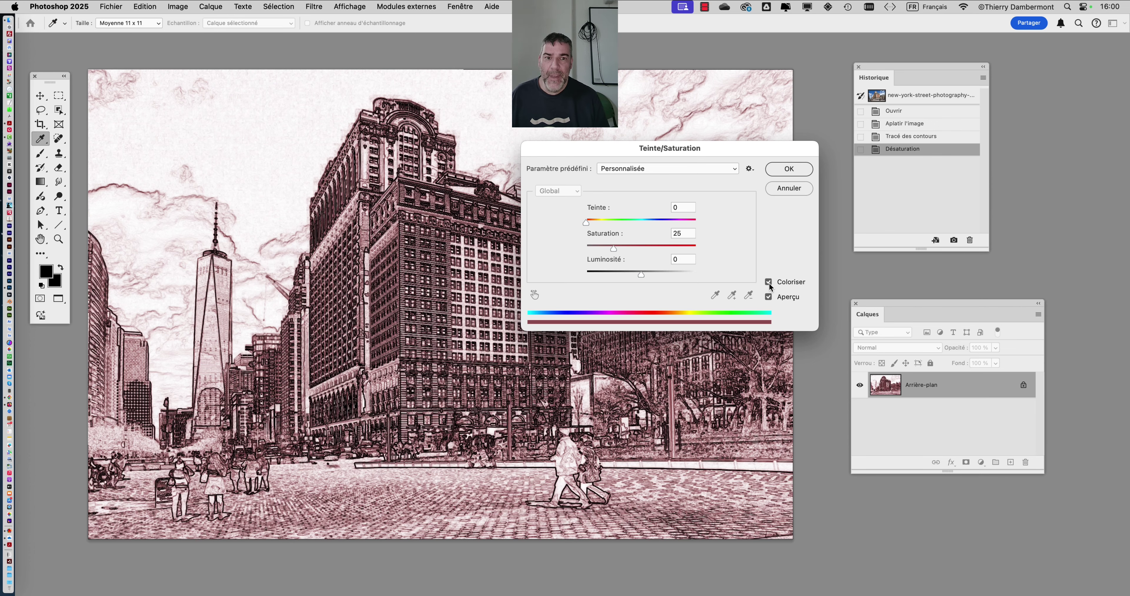
Tint the drawing blue with a Teinte of 202 and a Saturation of 76, keeping the dialog clear of the building.
mouse_move(640, 224)
left_mouse_down()
mouse_move(701, 223)
mouse_move(610, 227)
mouse_move(650, 227)
mouse_move(636, 236)
mouse_move(649, 227)
left_mouse_up()
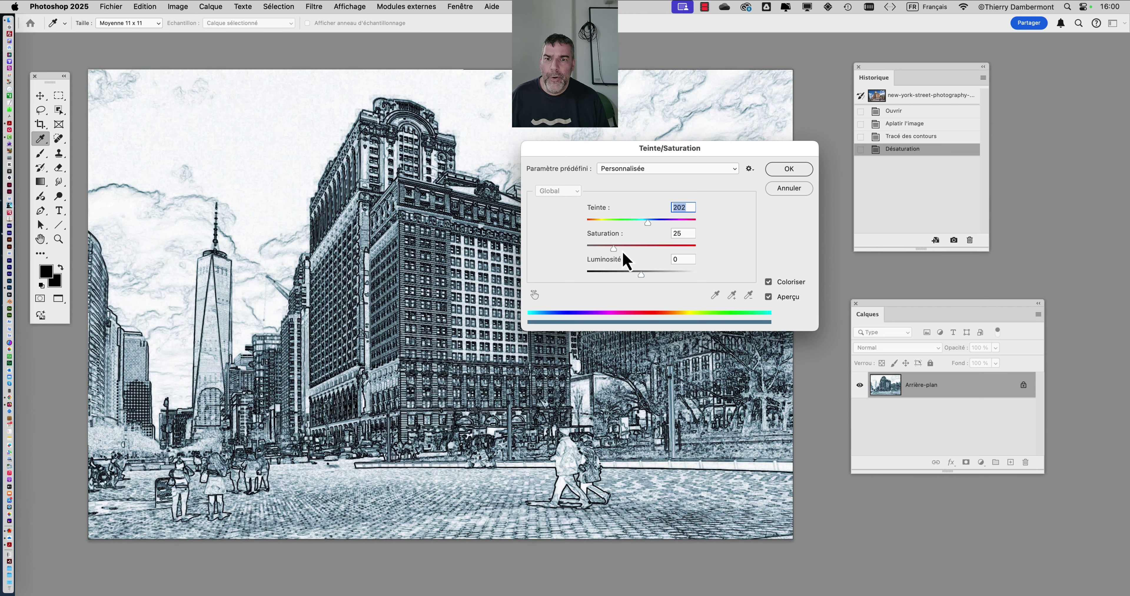
left_click(622, 249)
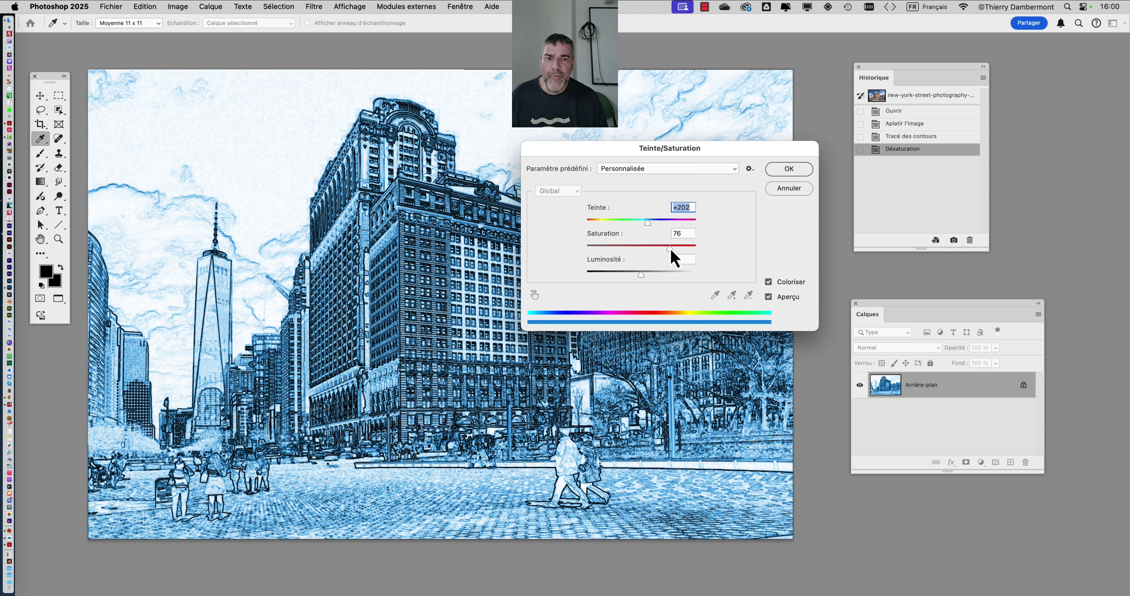
left_click_drag(636, 153, 815, 198)
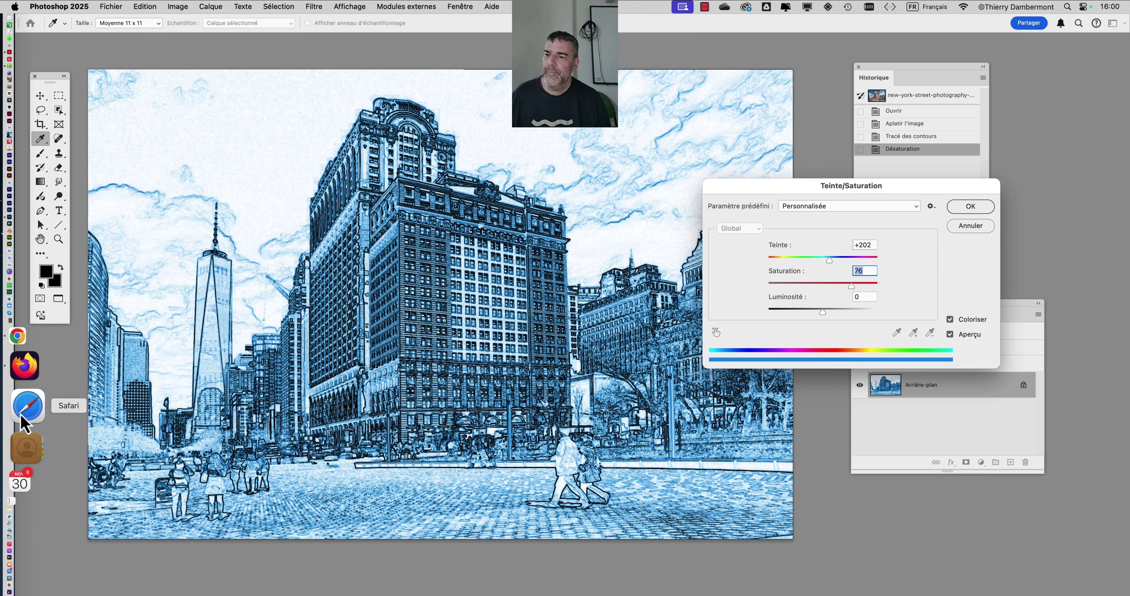
Switch to Firefox, search Bing for "architec stencil" in a new tab and browse the image results.
left_click(25, 420)
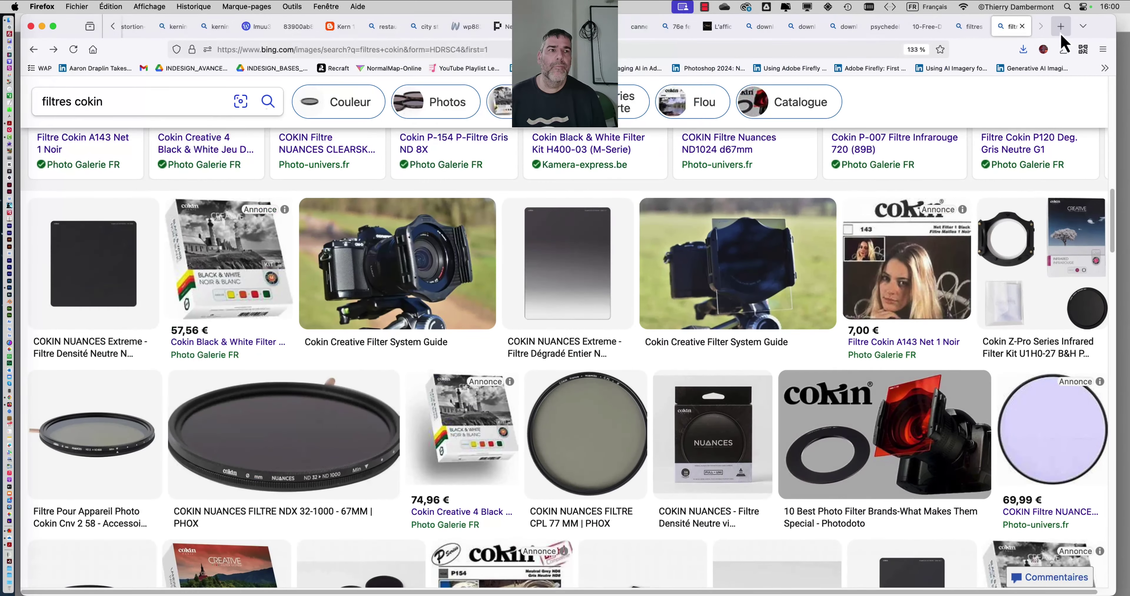
left_click(1061, 35)
type("arch")
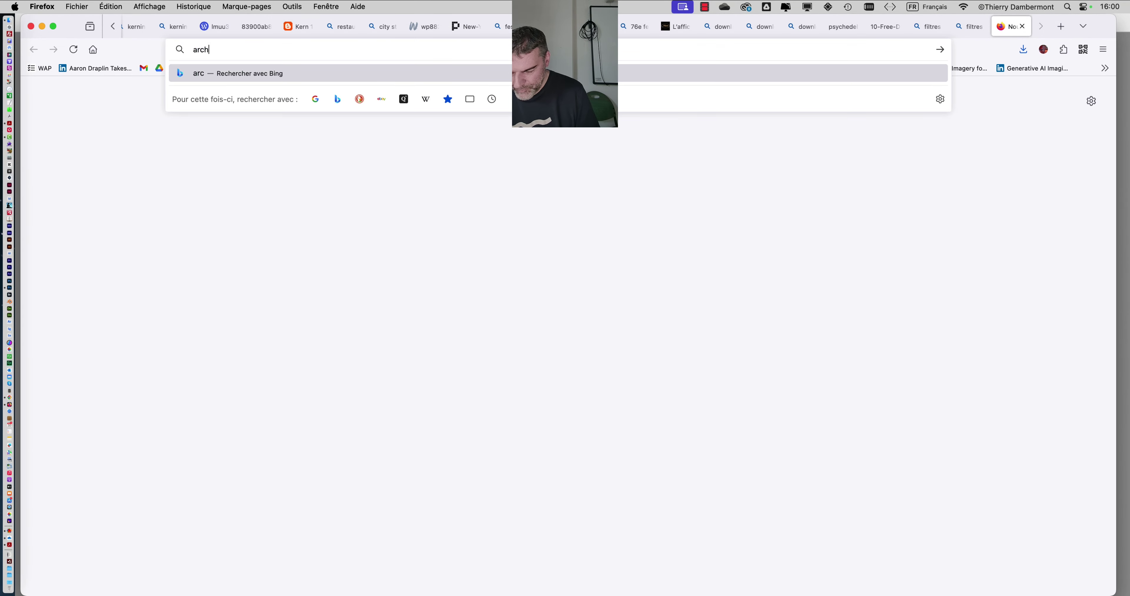
type("itec sten")
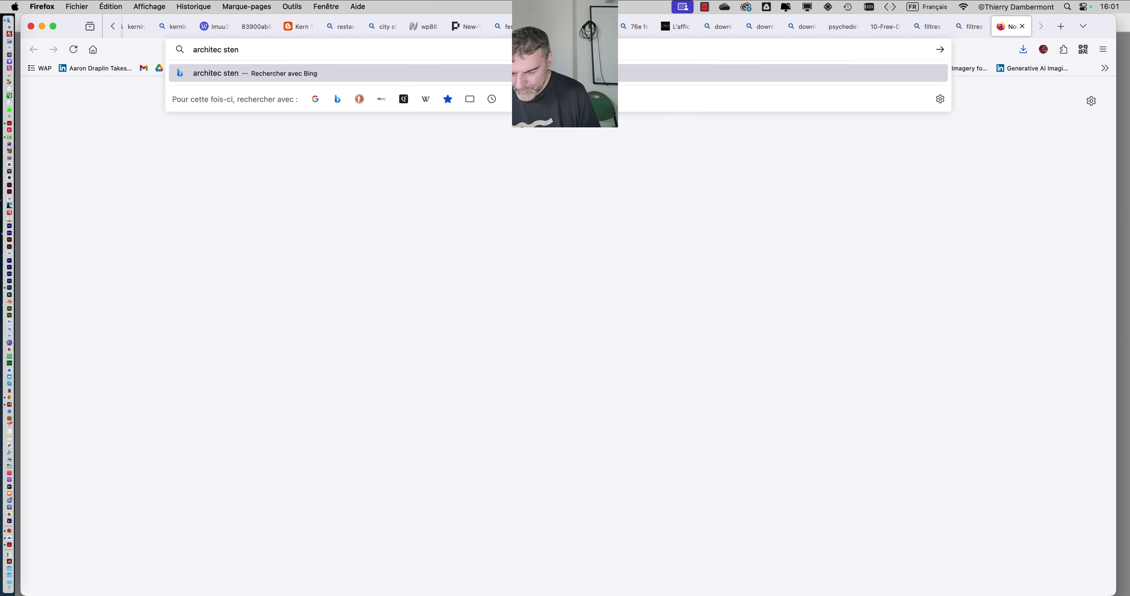
type("cil")
key("Return")
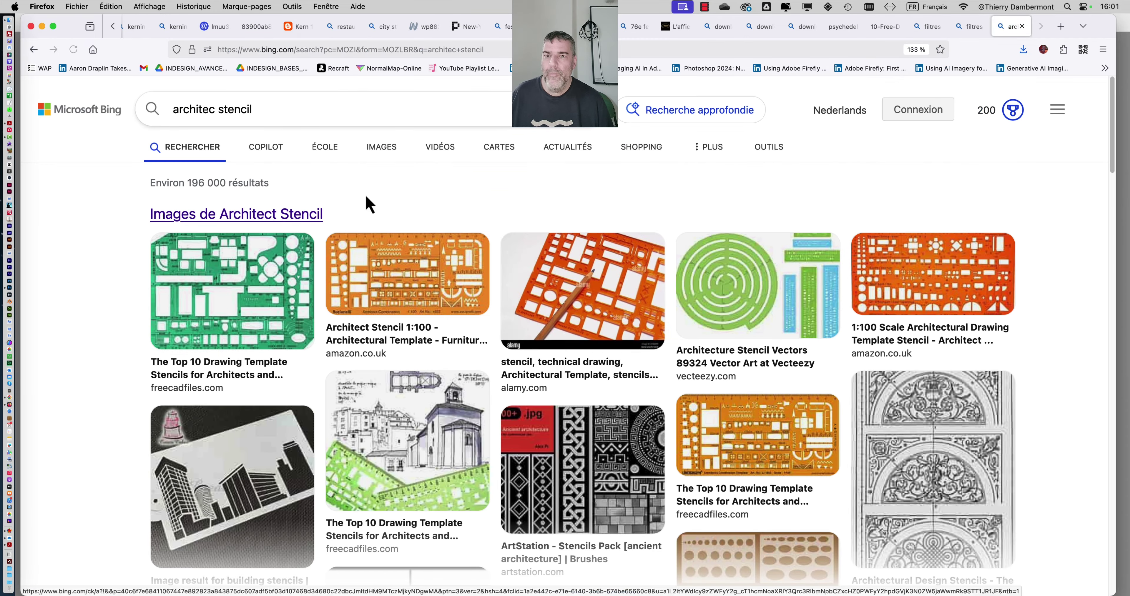
left_click(389, 149)
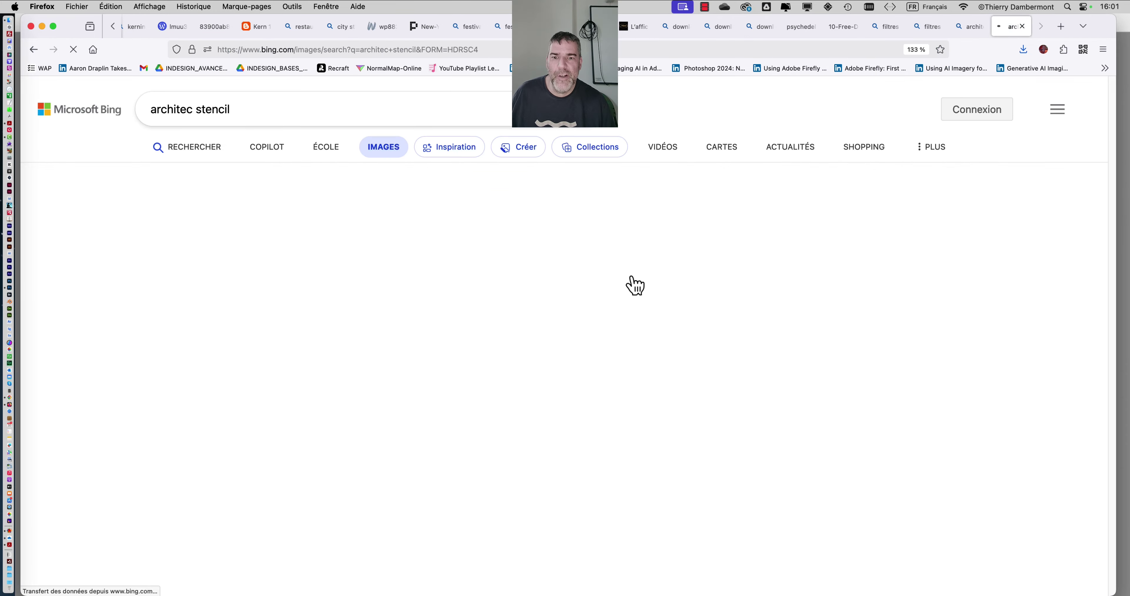
scroll(614, 269, "down", 5)
scroll(610, 270, "down", 5)
scroll(607, 268, "up", 10)
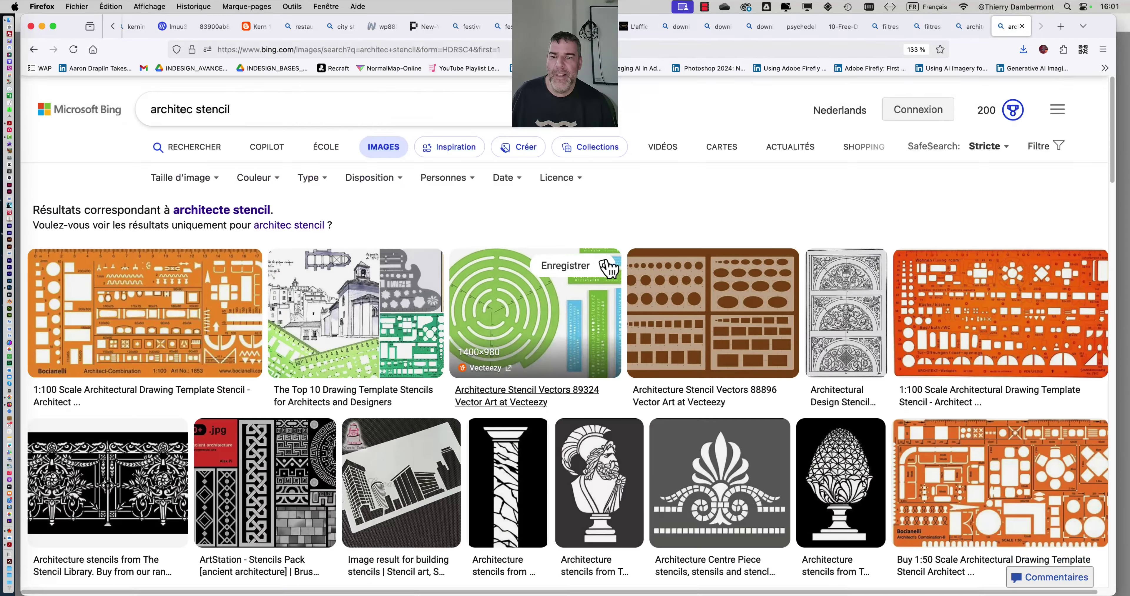
Correct the image search to "architect stencil" and look through the stencil pictures.
left_click_drag(242, 109, 196, 113)
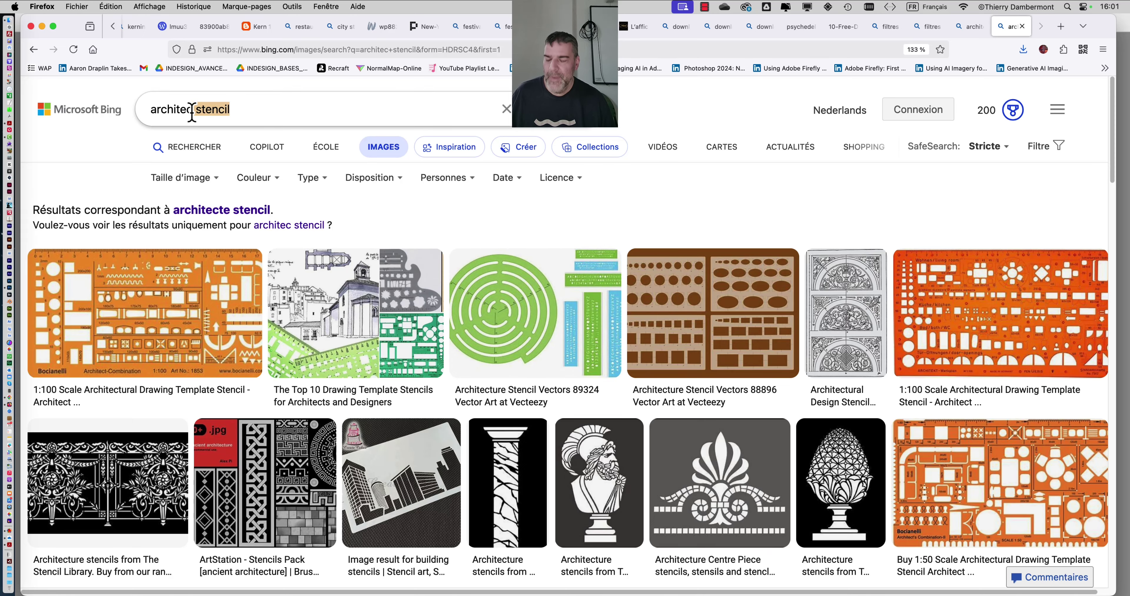
left_click(191, 113)
type("t")
key("Return")
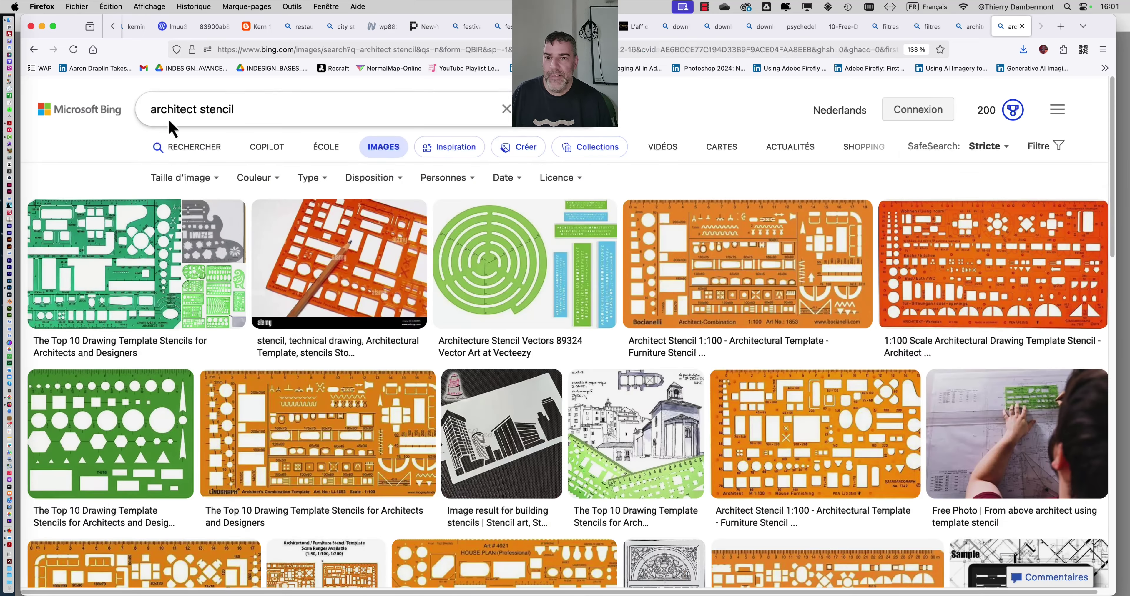
scroll(171, 127, "down", 10)
scroll(302, 123, "up", 10)
left_click(299, 109)
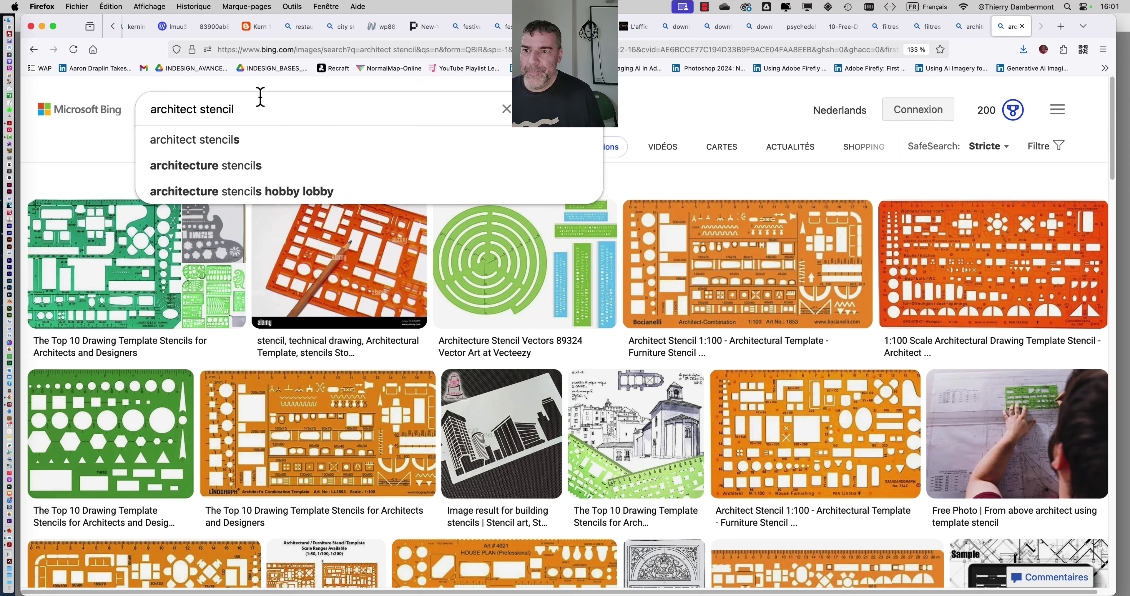
Return to Photoshop and apply the blue Teinte/Saturation adjustment to the drawing.
left_click(42, 26)
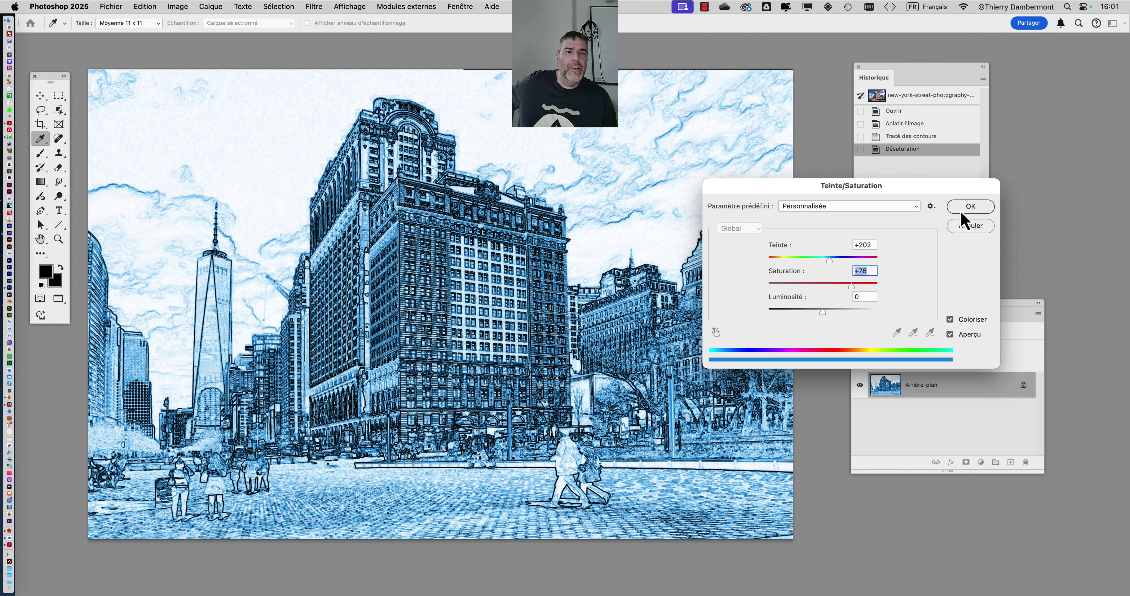
left_click(969, 207)
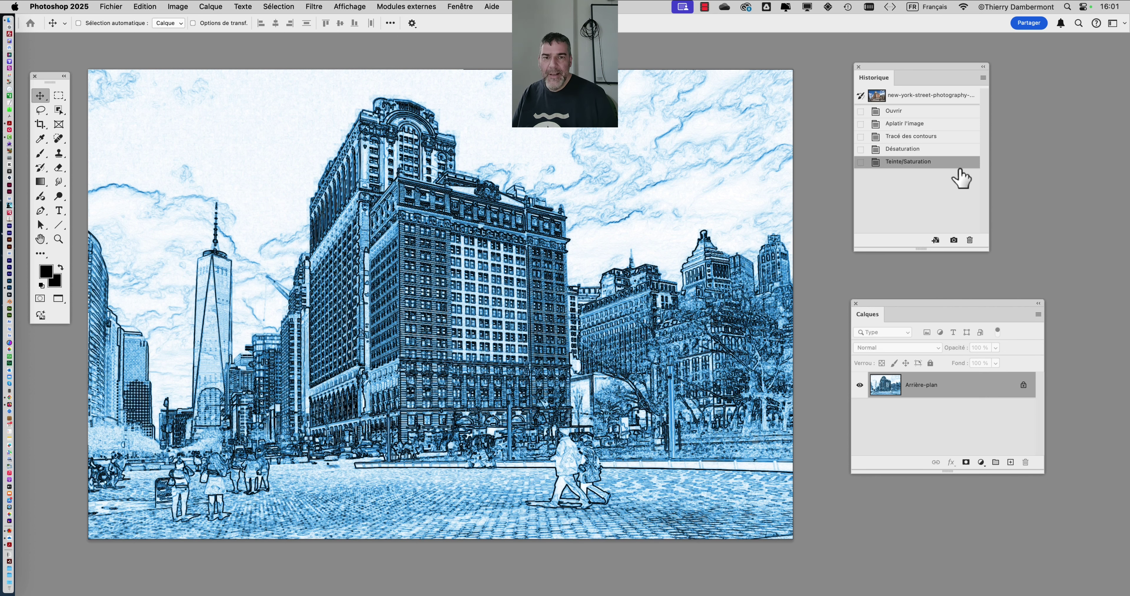
key("super")
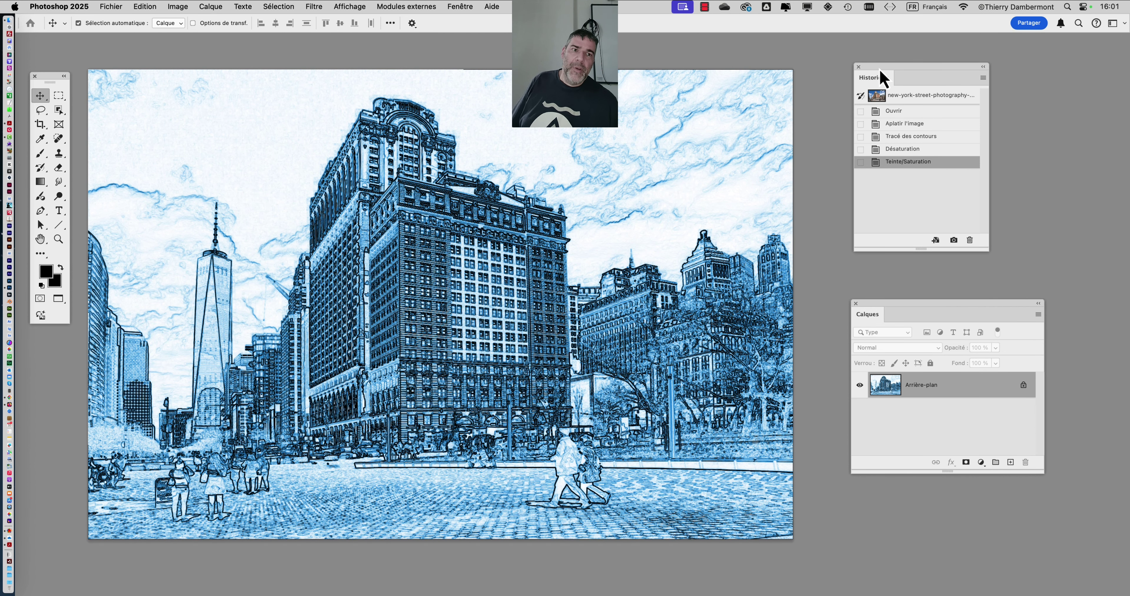
Arrange the Historique and Calques panels and the toolbox around the image so that it is uncovered.
left_click_drag(878, 69, 883, 79)
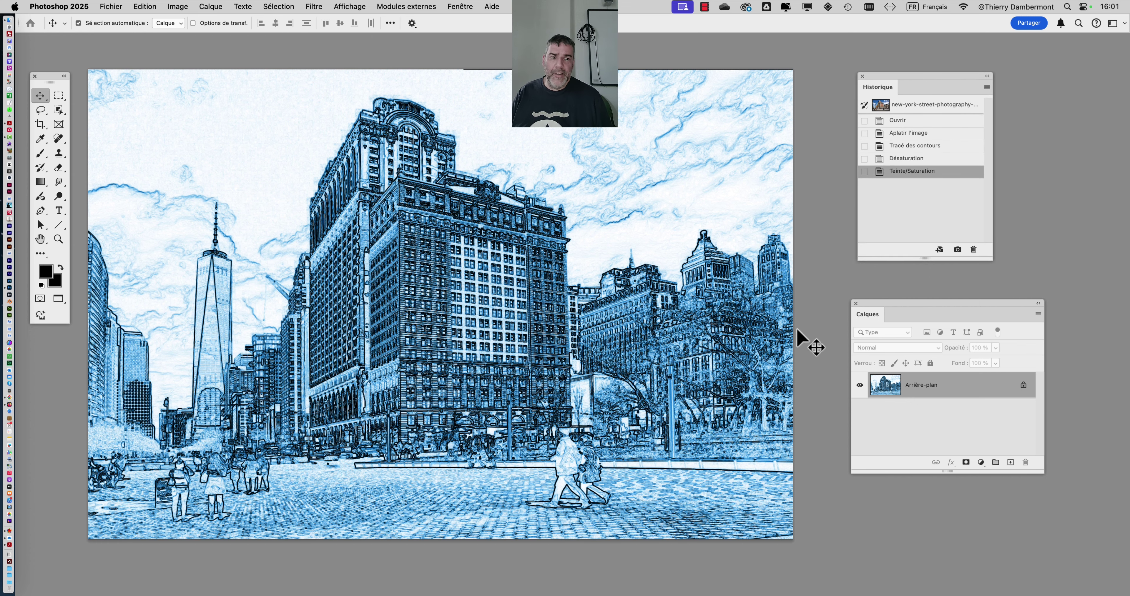
left_click_drag(694, 247, 720, 259)
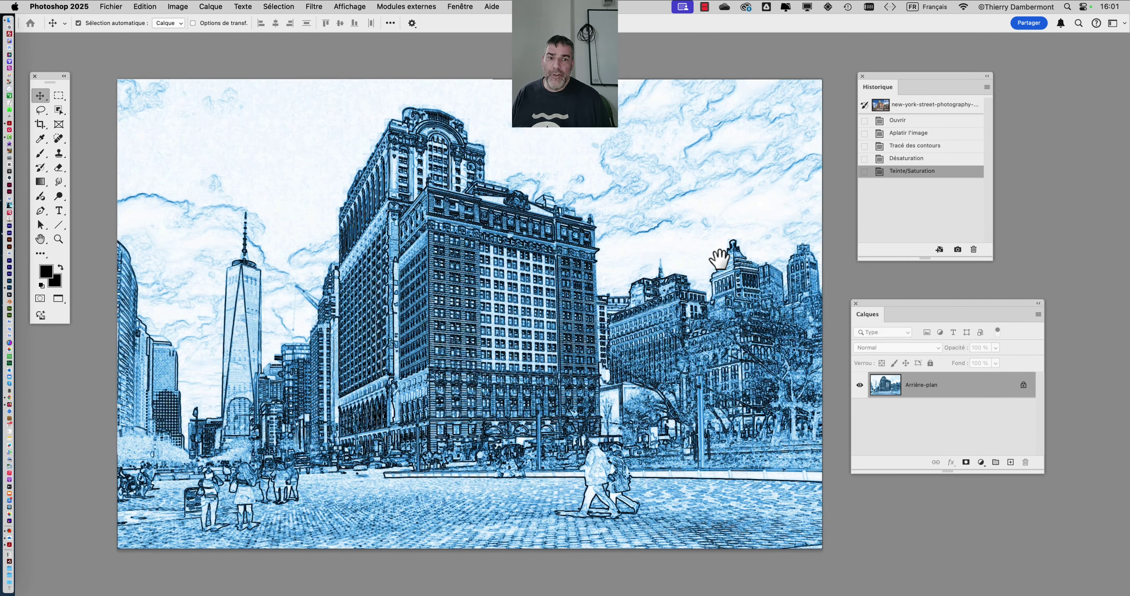
left_click_drag(881, 82, 926, 66)
left_click_drag(914, 310, 960, 285)
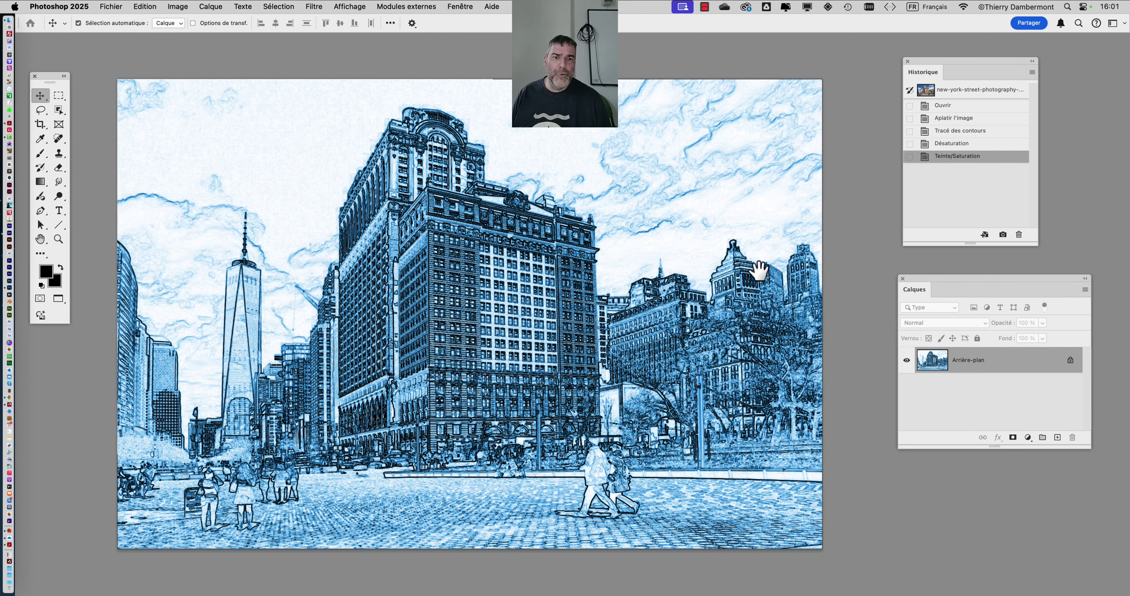
left_click_drag(733, 260, 776, 249)
left_click_drag(53, 82, 75, 79)
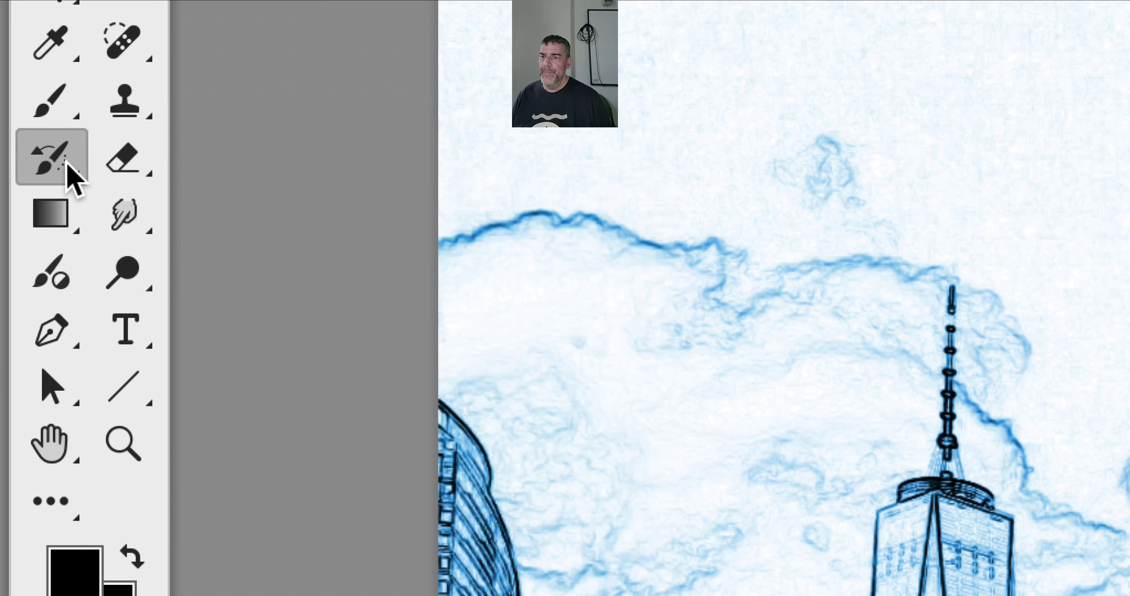
Look at the history brush variants and the Outil Pinceau, and activate the Outil Pinceau d'historique.
left_click(64, 200)
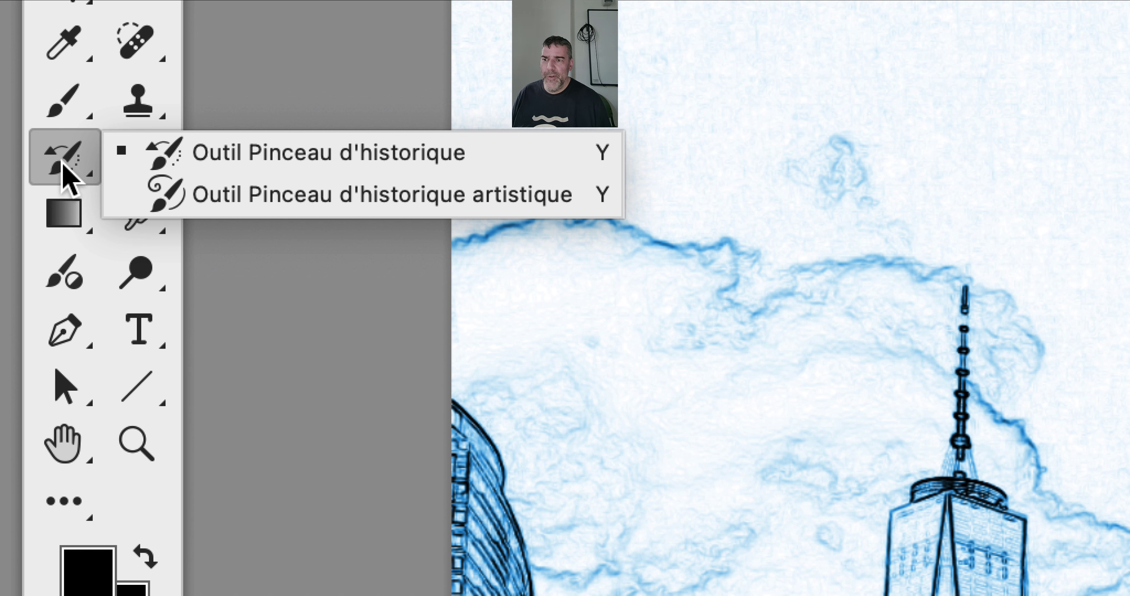
left_click(167, 158)
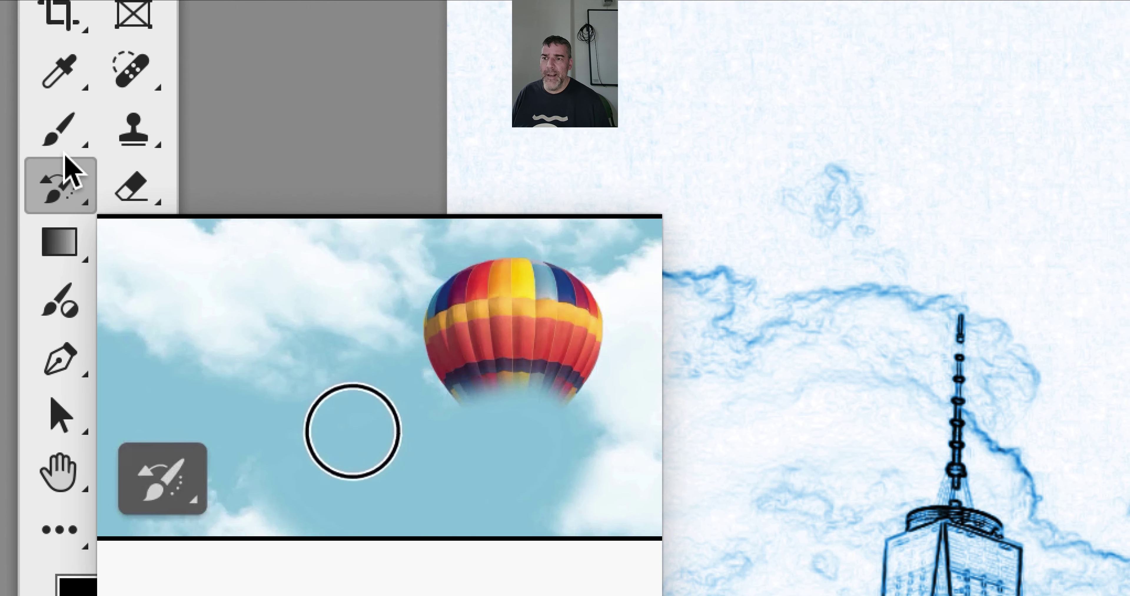
left_click(64, 93)
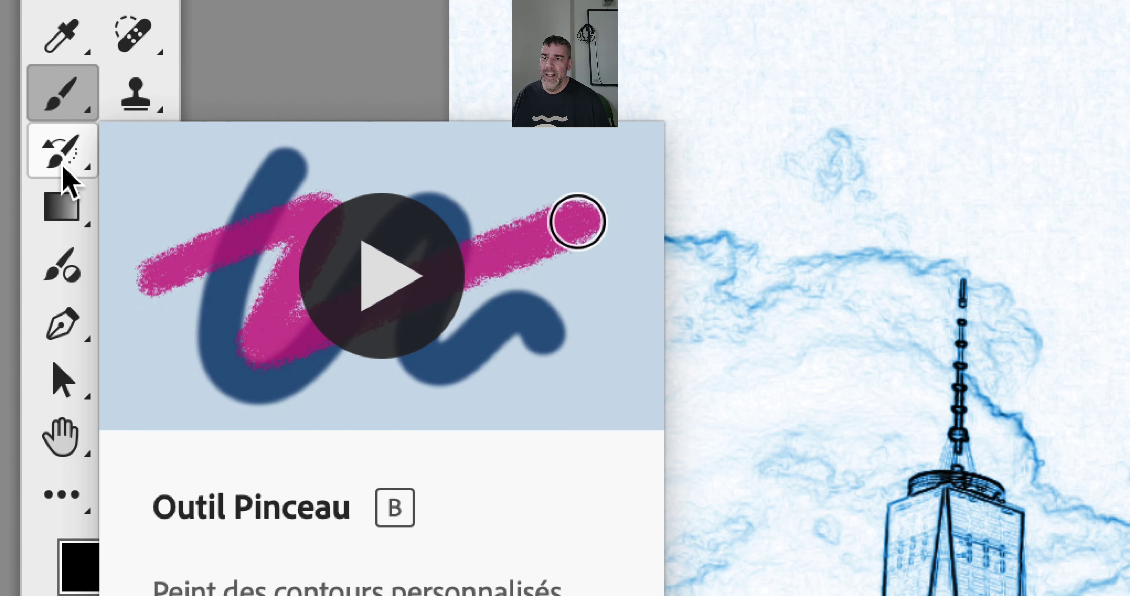
left_click(61, 193)
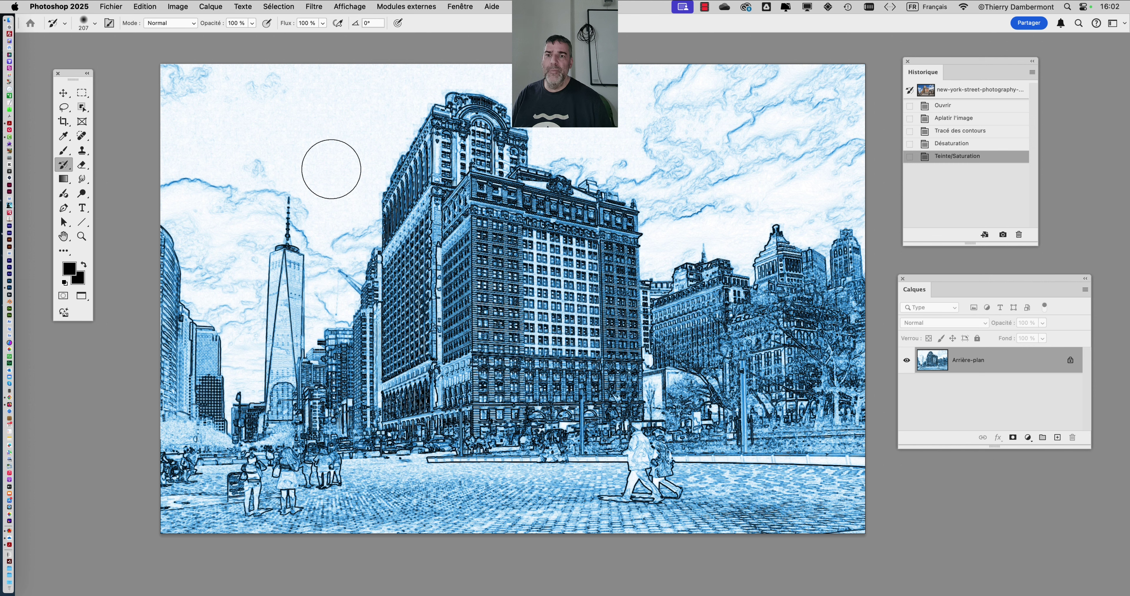
Enlarge the Pinceau d'historique tip to a size of 871.
mouse_move(331, 169)
left_mouse_down()
mouse_move(454, 153)
mouse_move(530, 185)
mouse_move(456, 171)
mouse_move(529, 166)
mouse_move(377, 160)
mouse_move(390, 152)
left_mouse_up()
mouse_move(618, 180)
left_mouse_down()
mouse_move(735, 192)
mouse_move(802, 181)
mouse_move(788, 182)
left_mouse_up()
mouse_move(675, 202)
left_mouse_down()
mouse_move(589, 223)
mouse_move(661, 2)
mouse_move(696, 497)
mouse_move(691, 72)
mouse_move(684, 394)
mouse_move(711, 131)
left_mouse_up()
left_click_drag(414, 307, 472, 328)
mouse_move(366, 242)
left_mouse_down()
mouse_move(436, 255)
mouse_move(330, 257)
mouse_move(294, 236)
mouse_move(323, 227)
mouse_move(399, 246)
left_mouse_up()
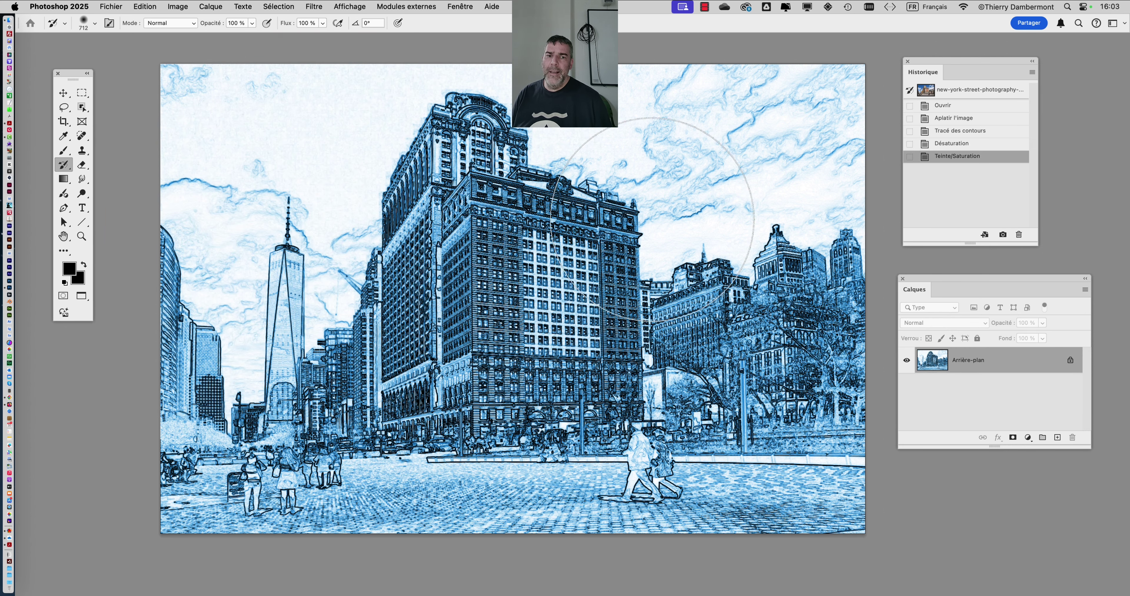
left_click_drag(649, 201, 677, 215)
left_click_drag(567, 244, 586, 246)
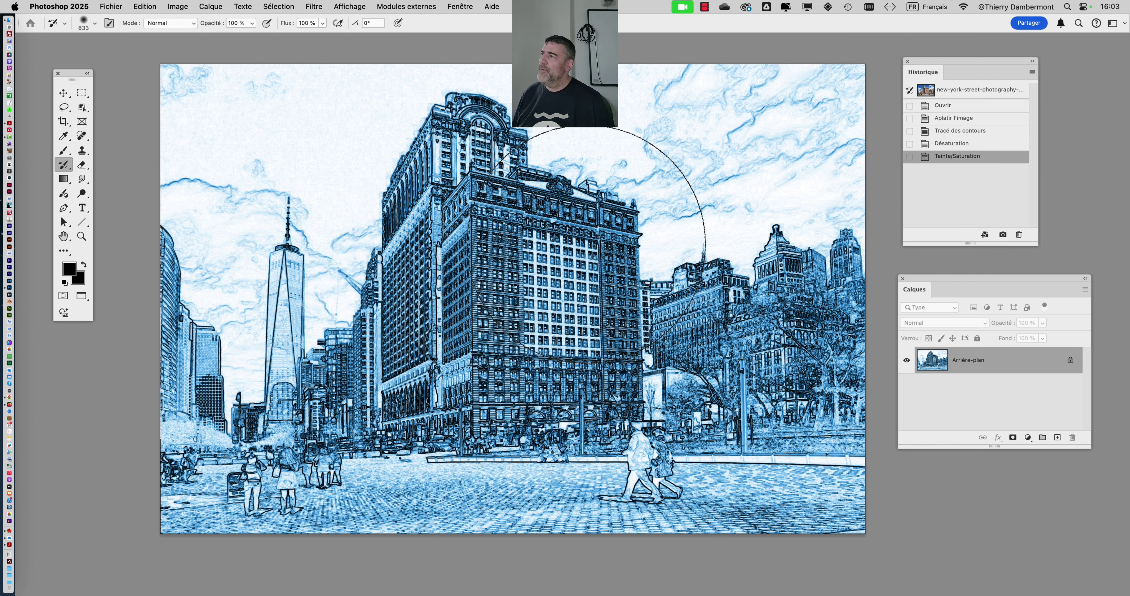
mouse_move(623, 250)
left_mouse_down()
mouse_move(667, 276)
mouse_move(612, 277)
mouse_move(614, 264)
left_mouse_up()
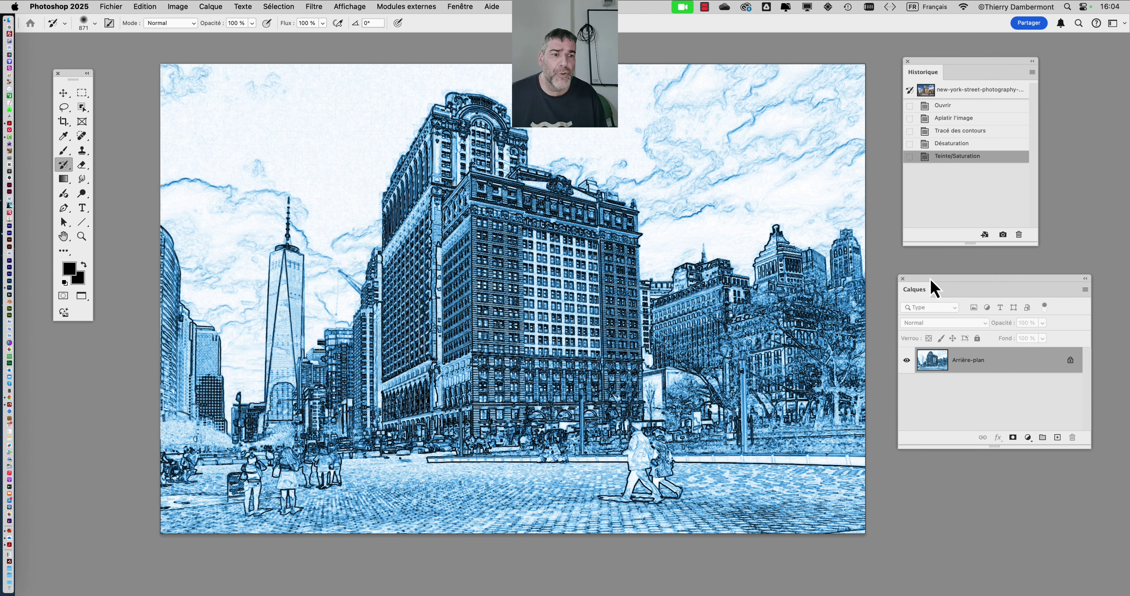
Enlarge the Calques panel and place it back beside the image.
left_click_drag(930, 280, 799, 272)
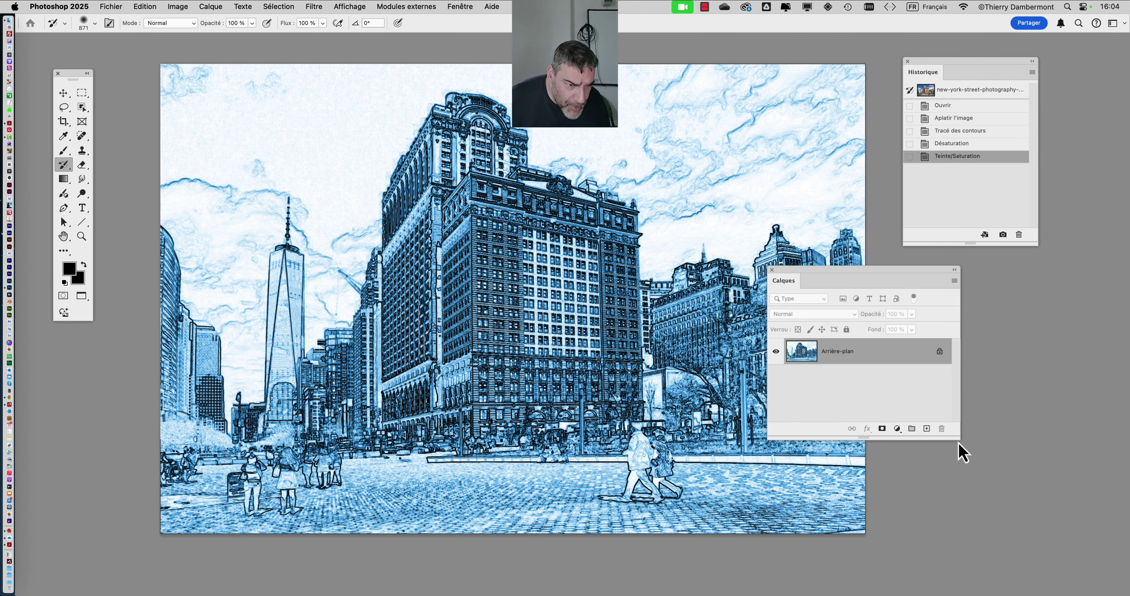
left_click_drag(959, 439, 968, 510)
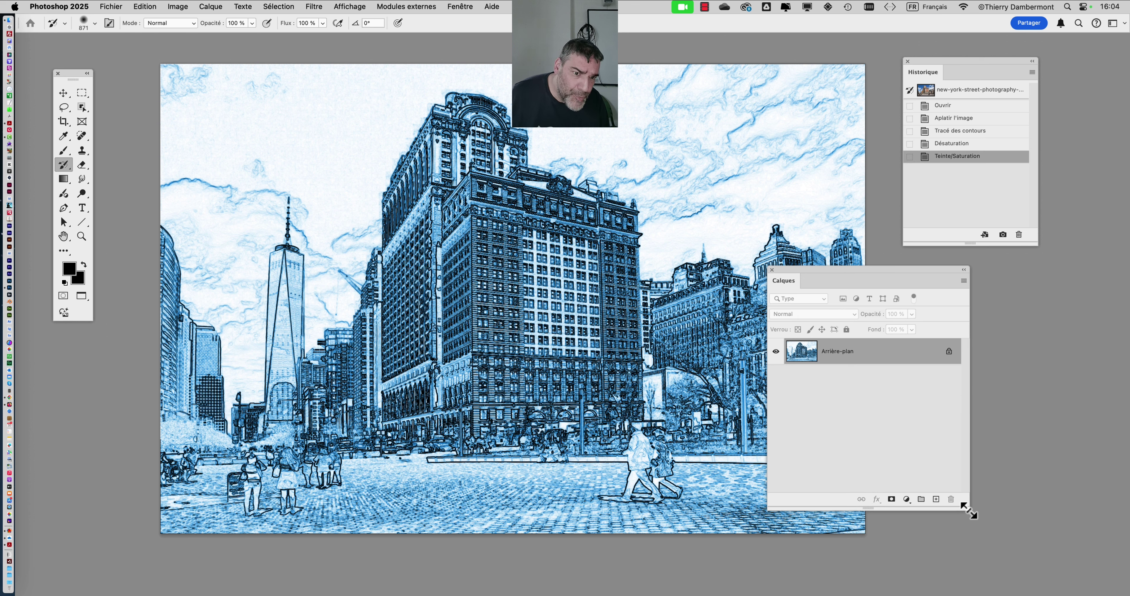
left_click_drag(822, 280, 939, 281)
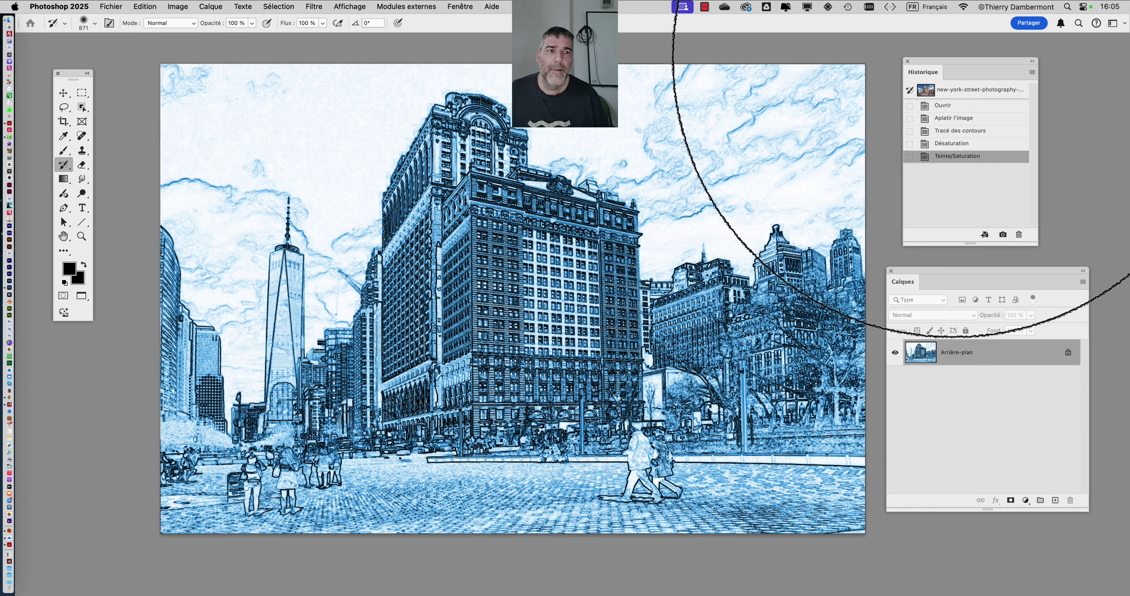
Set Aplatir l'image as the history brush source and paint the original photo back over the sky, buildings and square.
left_click_drag(941, 71, 707, 131)
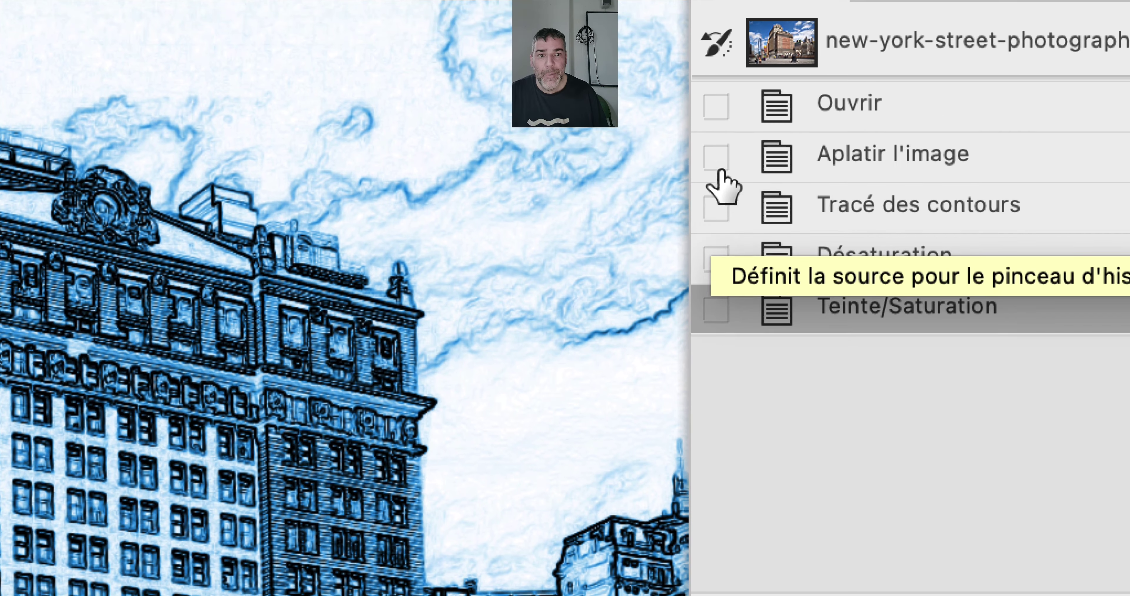
left_click(723, 132)
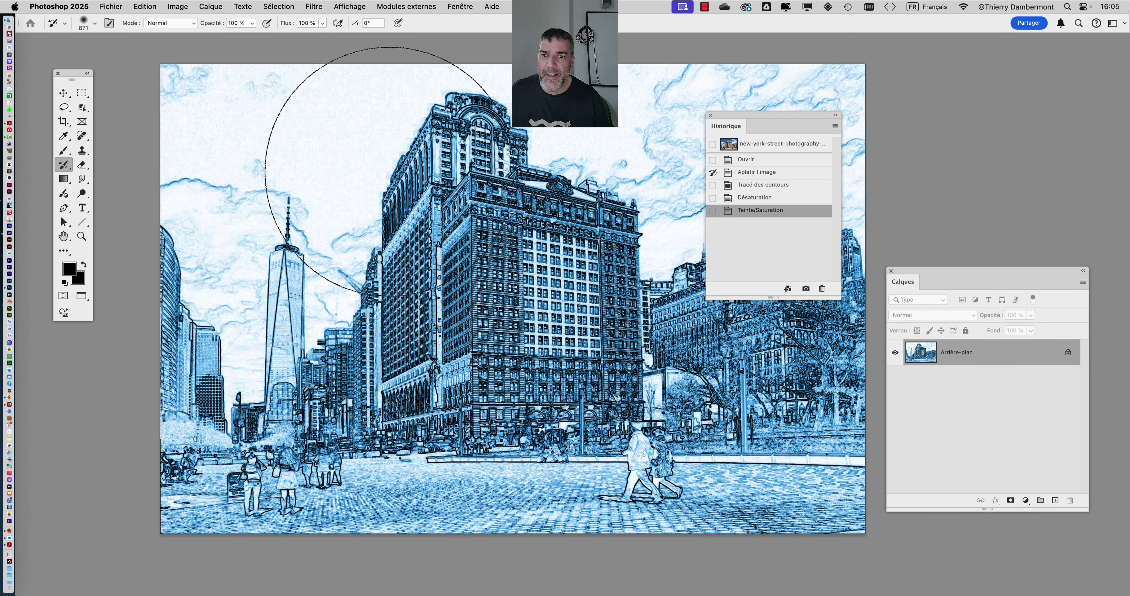
mouse_move(390, 157)
left_mouse_down()
mouse_move(329, 216)
mouse_move(273, 310)
mouse_move(197, 339)
left_mouse_up()
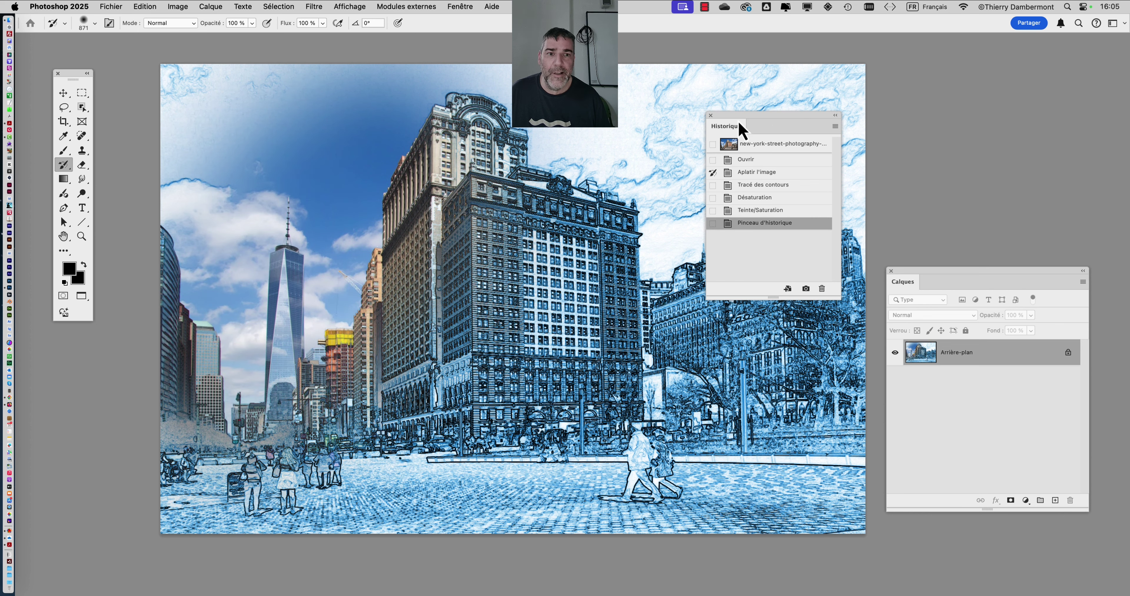
left_click_drag(745, 125, 964, 91)
mouse_move(824, 145)
left_mouse_down()
mouse_move(743, 139)
mouse_move(675, 88)
mouse_move(684, 114)
left_mouse_up()
mouse_move(770, 386)
left_mouse_down()
mouse_move(701, 554)
mouse_move(246, 582)
left_mouse_up()
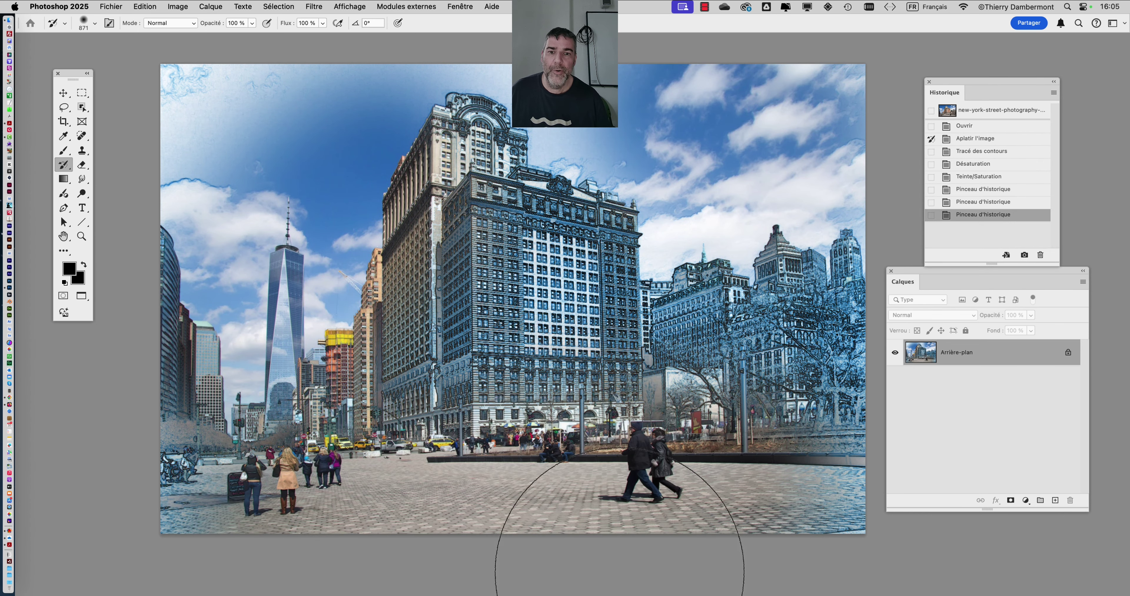
mouse_move(588, 351)
left_mouse_down()
mouse_move(559, 362)
mouse_move(755, 312)
mouse_move(759, 335)
left_mouse_up()
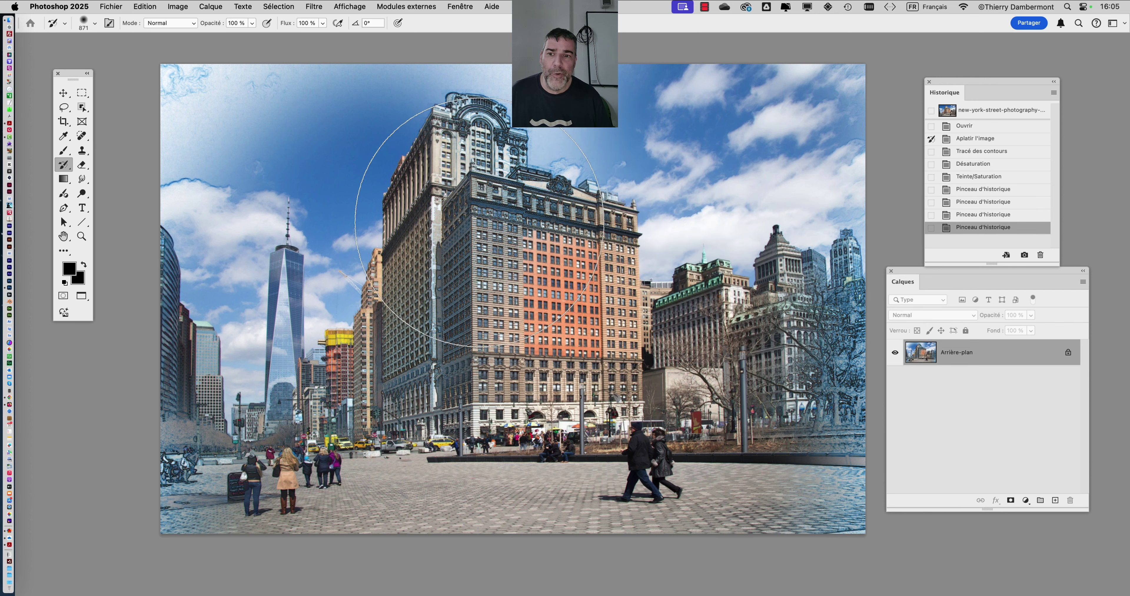
left_click_drag(478, 221, 354, 276)
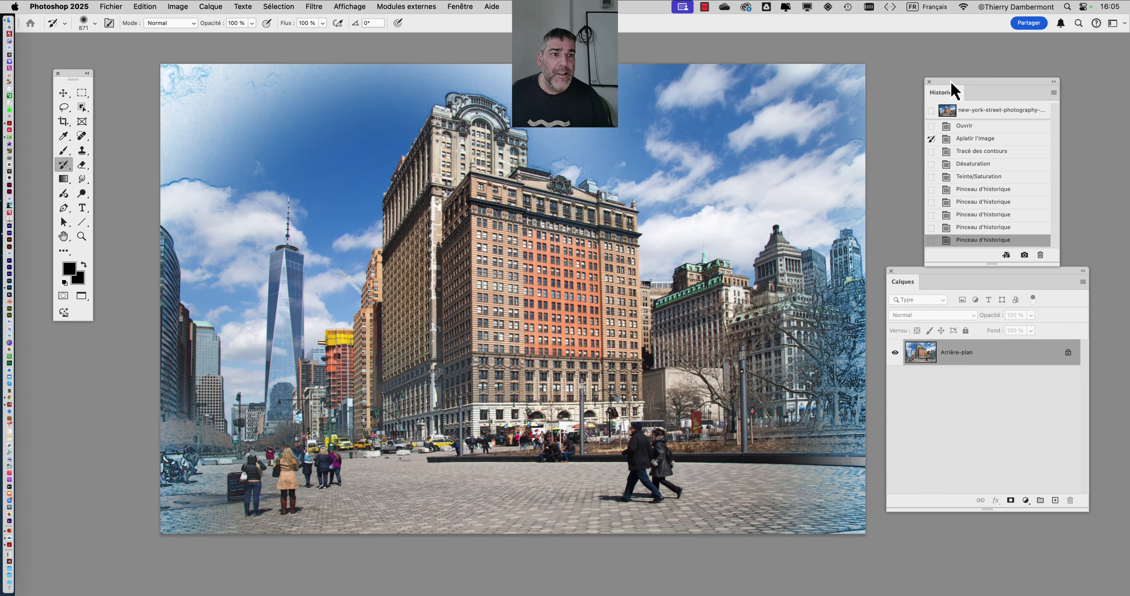
Move and lengthen the Historique panel, and set the Tracé des contours state as the history brush source.
left_click_drag(951, 92, 668, 71)
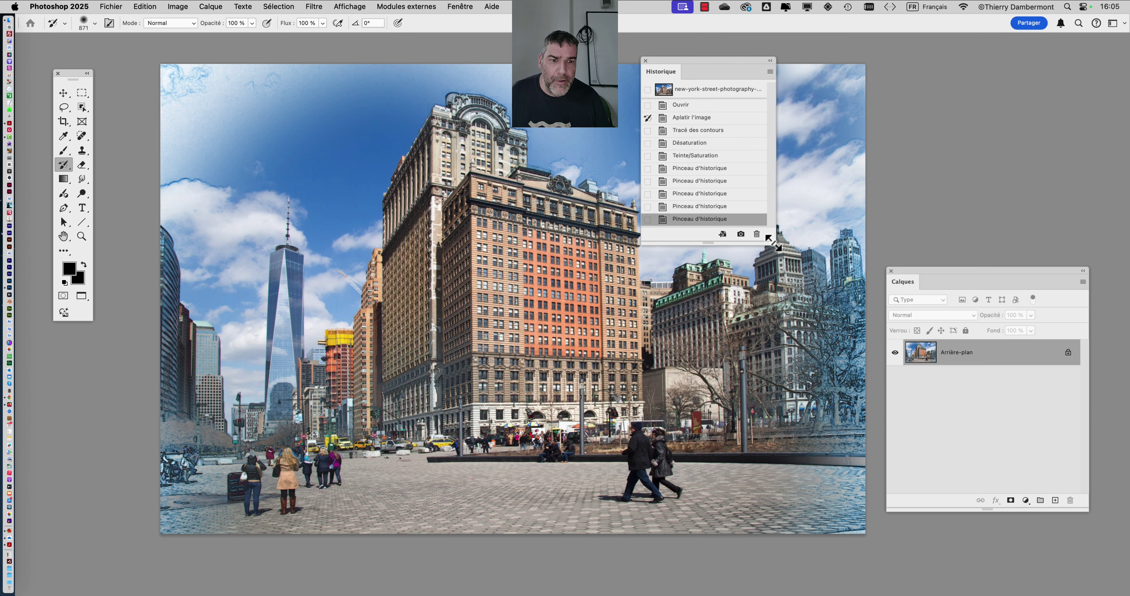
left_click_drag(773, 242, 819, 507)
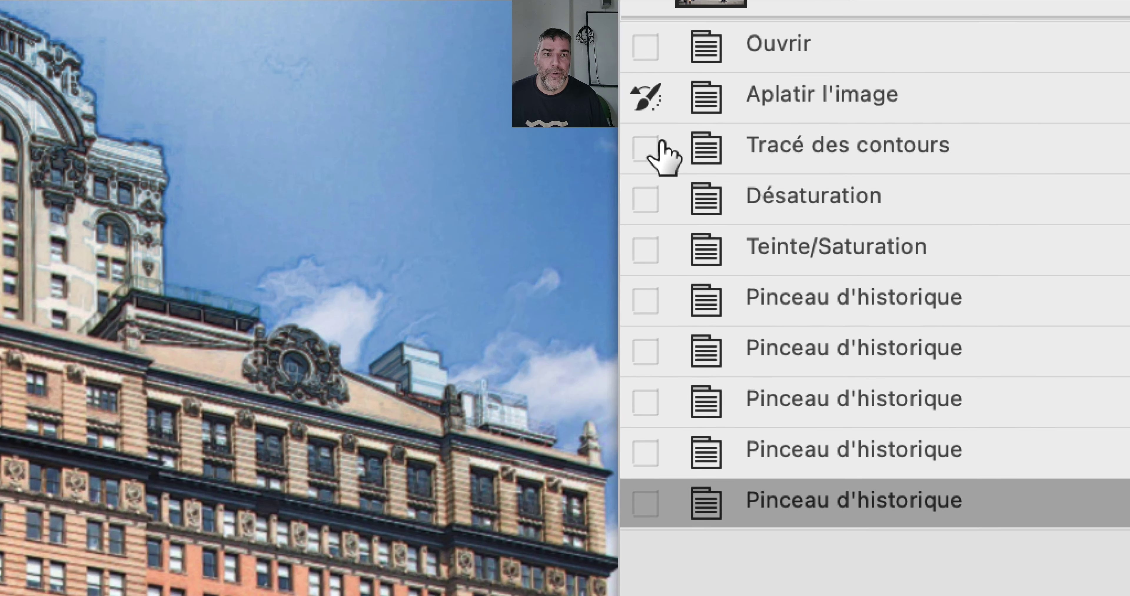
left_click(653, 149)
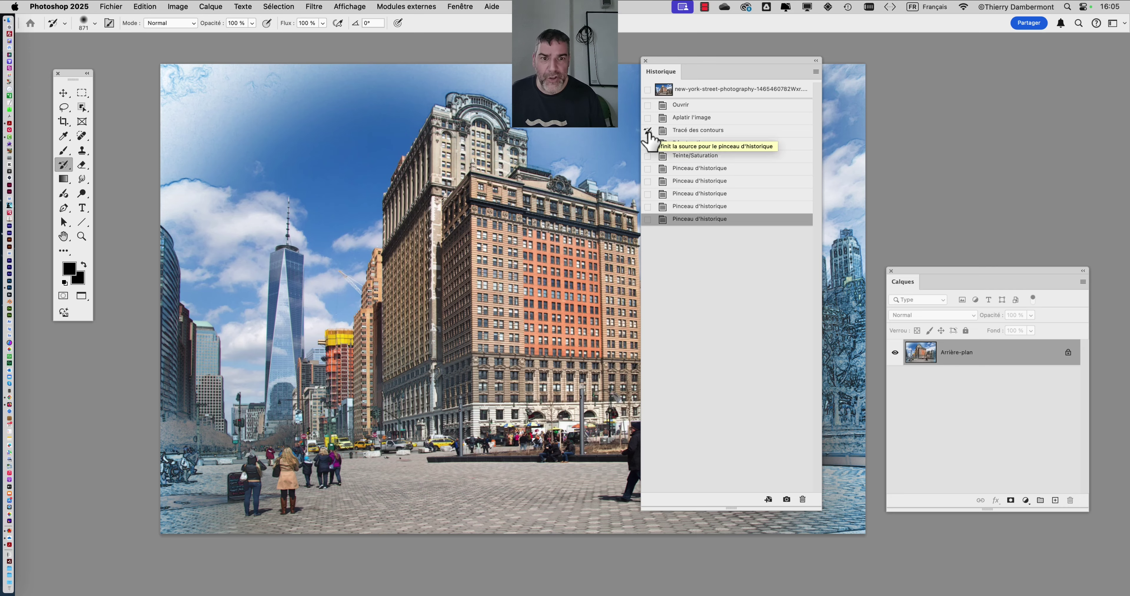
Move the Historique panel beside the image and paint the Tracé des contours state over the sky, buildings, trees and square.
left_click_drag(669, 61, 956, 62)
left_click_drag(814, 129, 614, 116)
mouse_move(579, 109)
left_mouse_down()
mouse_move(544, 105)
mouse_move(285, 263)
mouse_move(253, 443)
mouse_move(281, 351)
left_mouse_up()
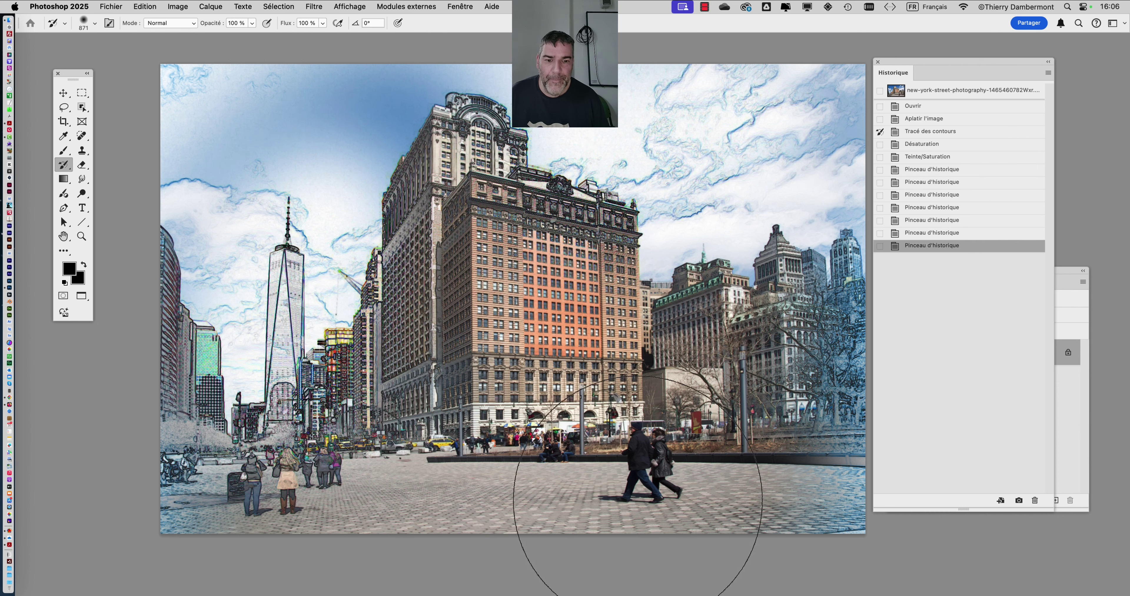
left_click_drag(638, 500, 443, 456)
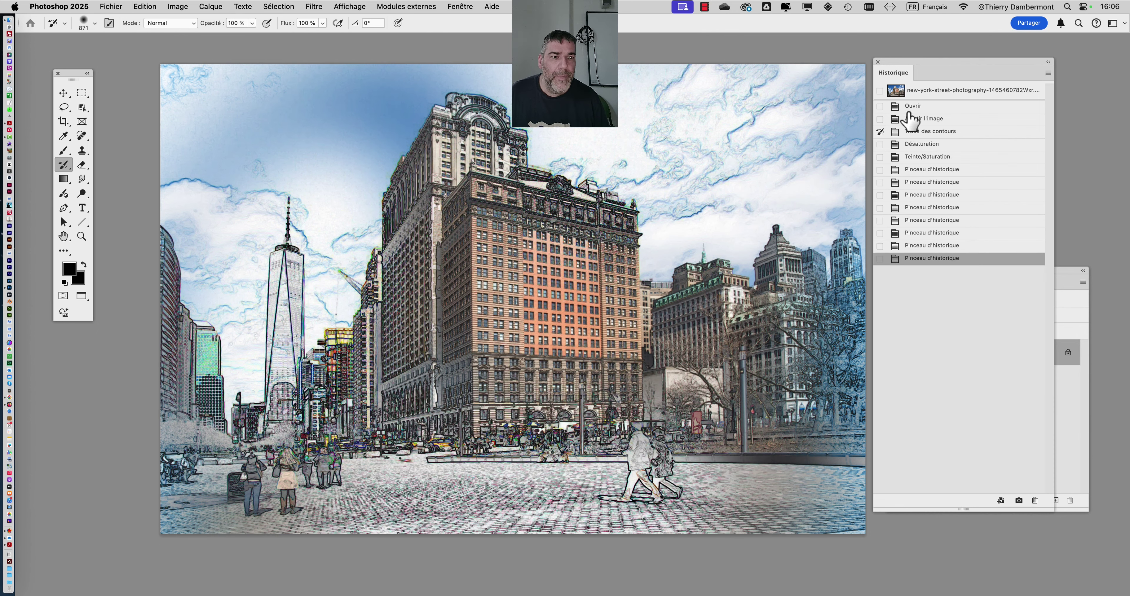
Undo the last history brush stroke over the square, comparing the final two Pinceau d'historique states and returning to the earlier one.
left_click(118, 6)
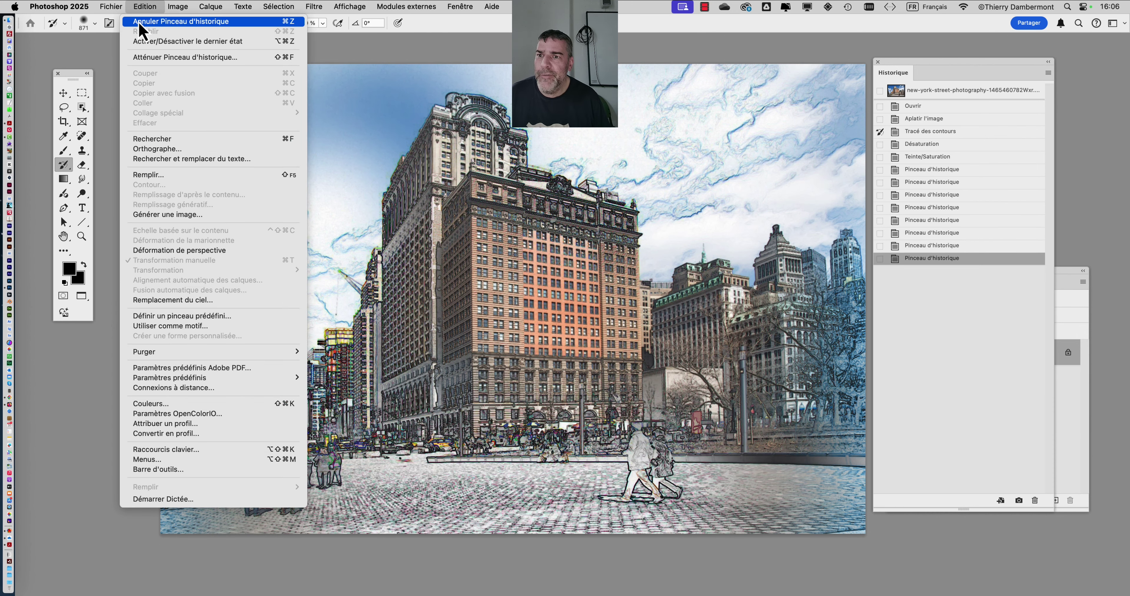
left_click(139, 22)
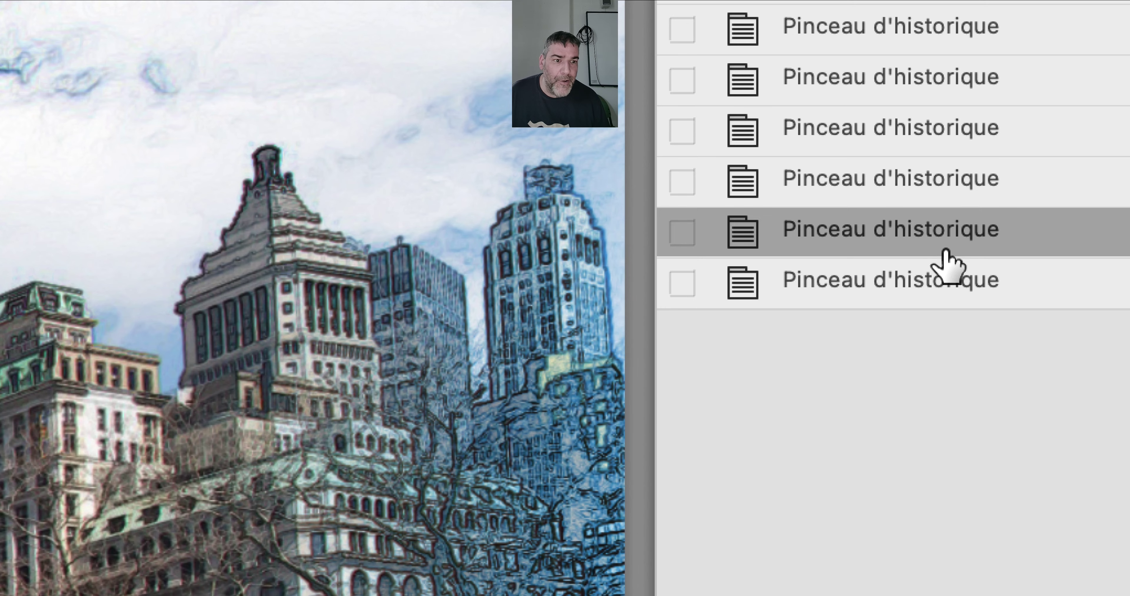
left_click(912, 276)
left_click(914, 239)
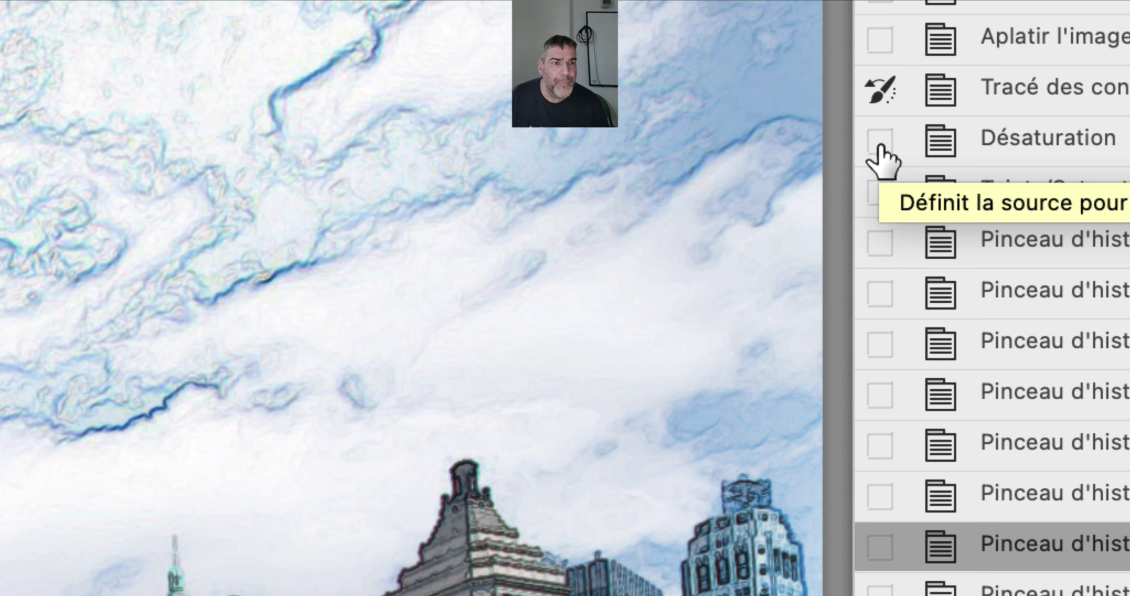
Set Désaturation as the history brush source and paint the black-and-white drawing over the left-hand buildings, square and pedestrians.
left_click(880, 144)
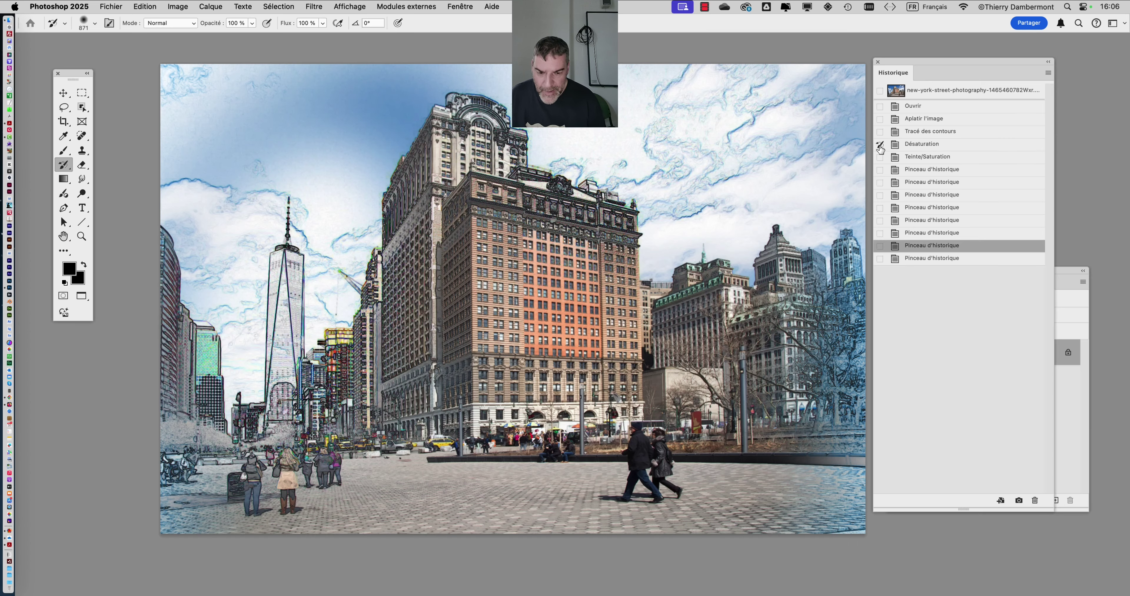
mouse_move(378, 503)
left_mouse_down()
mouse_move(151, 516)
mouse_move(307, 552)
left_mouse_up()
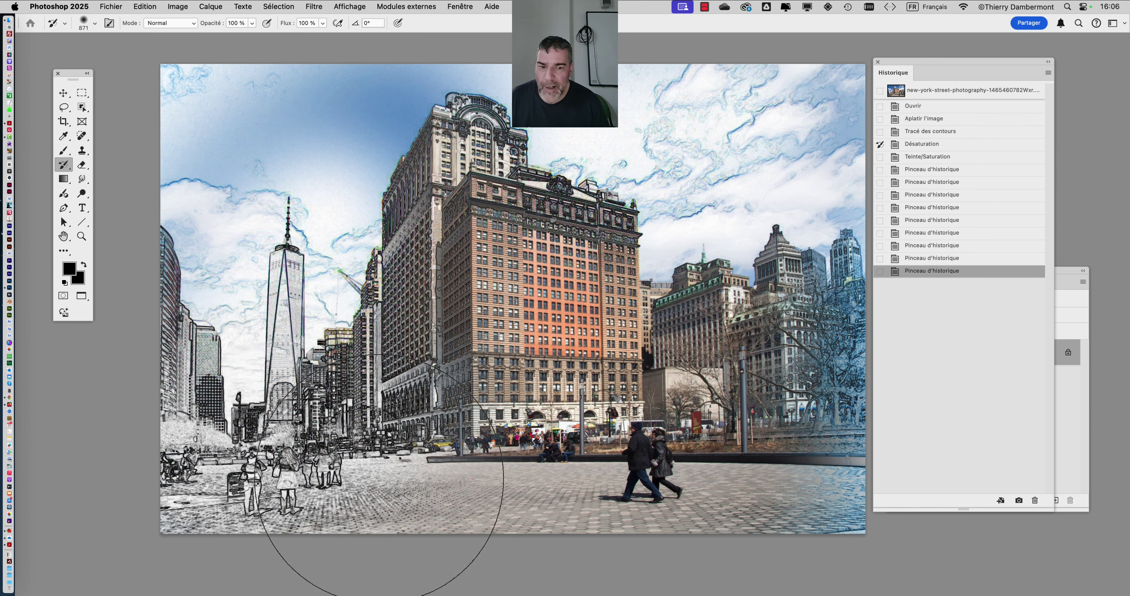
left_click_drag(548, 504, 770, 528)
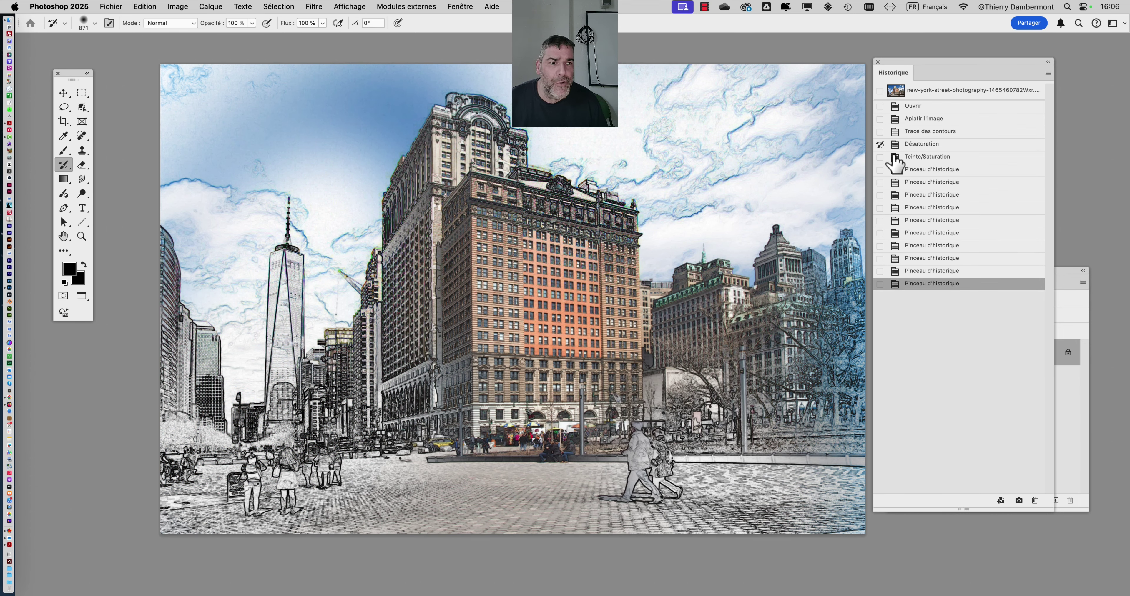
Reduce the history brush to 634 and paint the blue Teinte/Saturation state over the central tower, sky and left-hand buildings.
mouse_move(592, 245)
left_mouse_down()
mouse_move(544, 263)
mouse_move(445, 259)
mouse_move(460, 219)
mouse_move(579, 360)
left_mouse_up()
scroll(552, 411, "down", 1)
scroll(552, 411, "down", 1)
left_click_drag(505, 403, 443, 390)
left_click(285, 350)
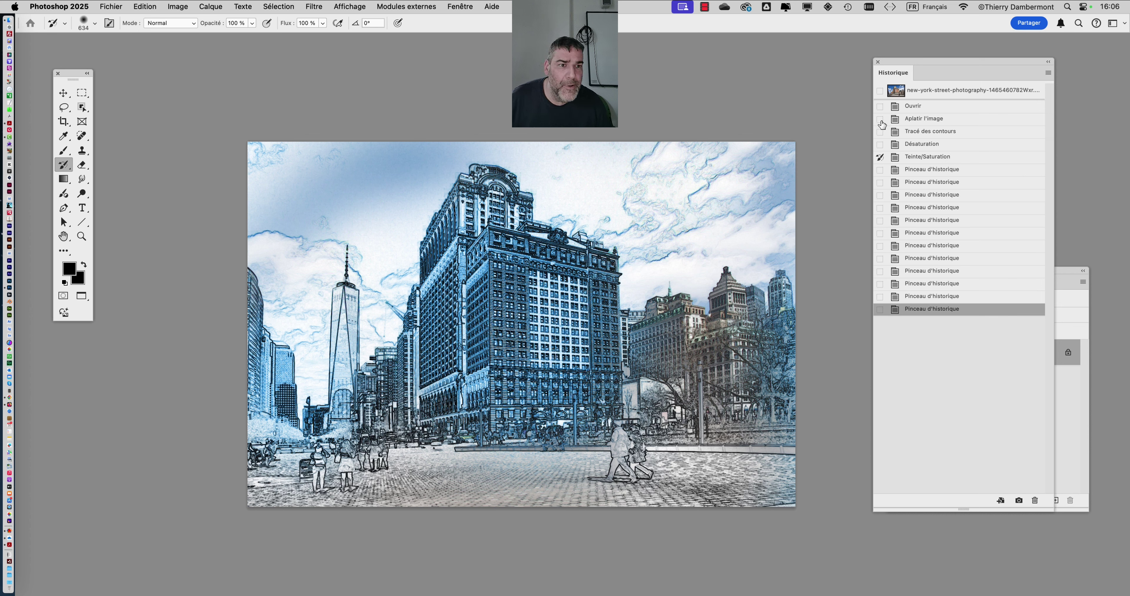
Set Aplatir l'image as the history brush source and paint the original photo back around the blue central tower.
mouse_move(756, 291)
left_mouse_down()
mouse_move(758, 342)
mouse_move(683, 360)
mouse_move(719, 386)
left_mouse_up()
mouse_move(318, 346)
left_mouse_down()
mouse_move(324, 391)
mouse_move(298, 291)
mouse_move(254, 353)
mouse_move(286, 402)
mouse_move(235, 404)
mouse_move(216, 439)
mouse_move(239, 474)
mouse_move(572, 561)
mouse_move(866, 569)
mouse_move(824, 550)
mouse_move(504, 548)
mouse_move(642, 537)
mouse_move(652, 486)
mouse_move(640, 495)
mouse_move(626, 476)
mouse_move(807, 474)
left_mouse_up()
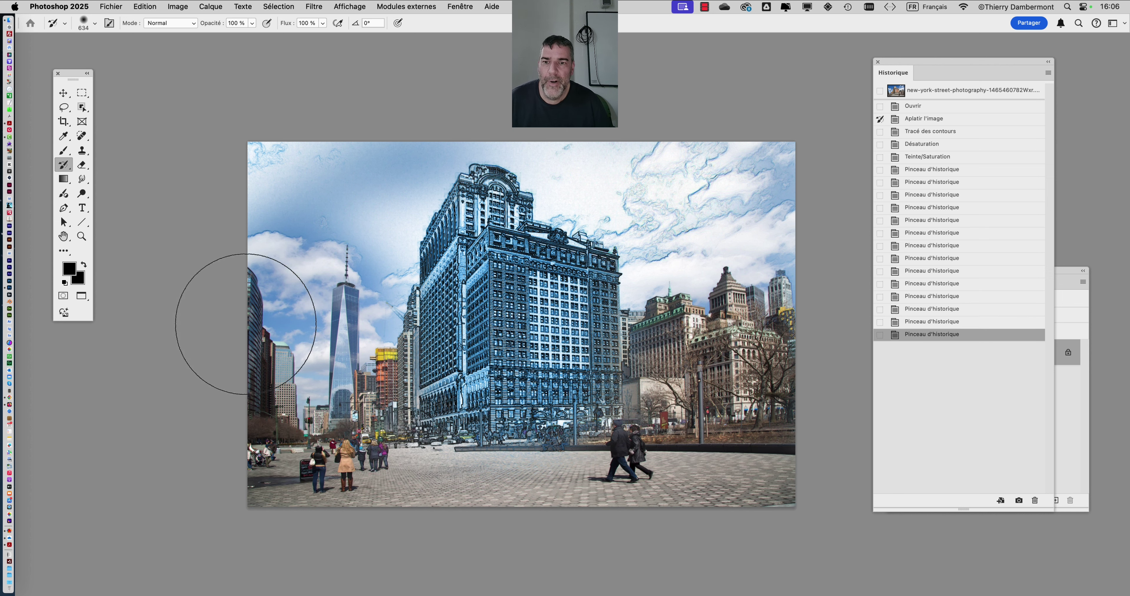
scroll(769, 281, "down", 3)
scroll(689, 349, "up", 5)
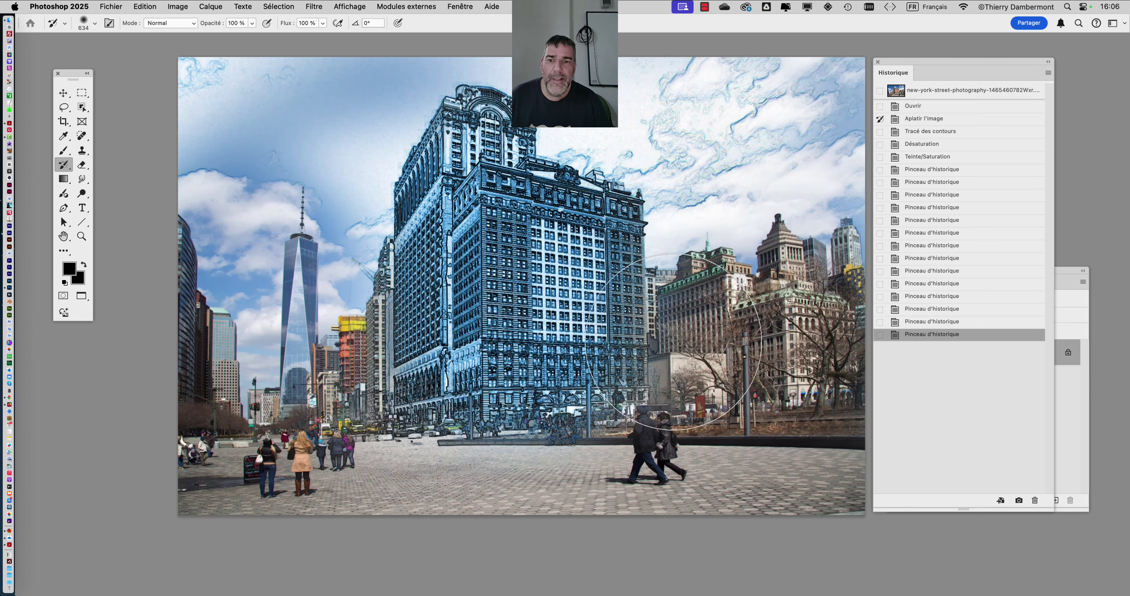
left_click_drag(515, 322, 512, 323)
scroll(512, 322, "up", 3)
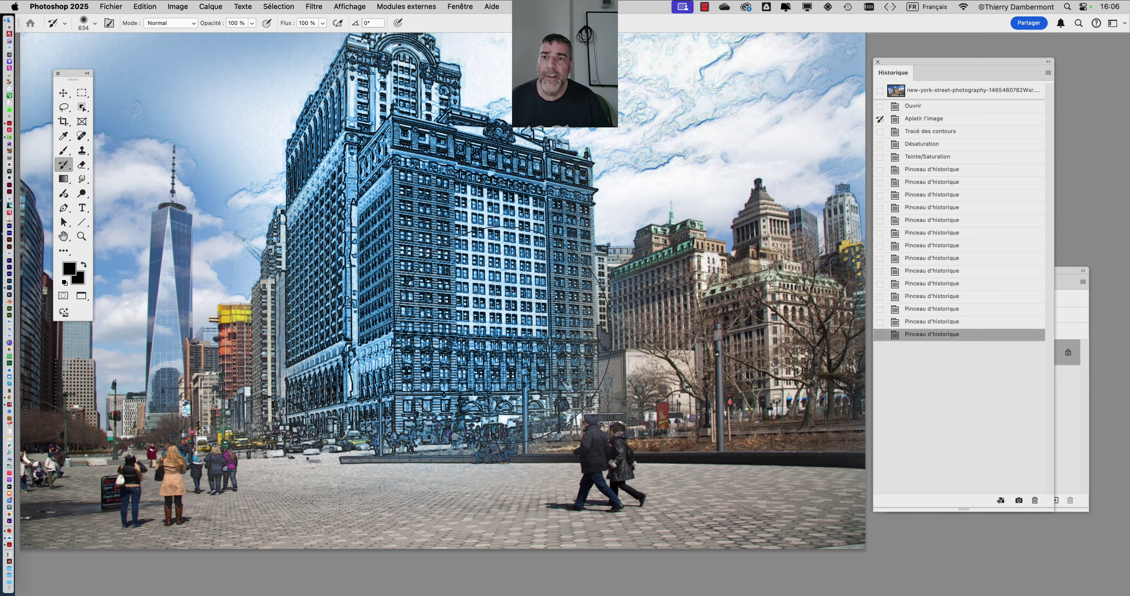
left_click(178, 6)
mouse_move(193, 37)
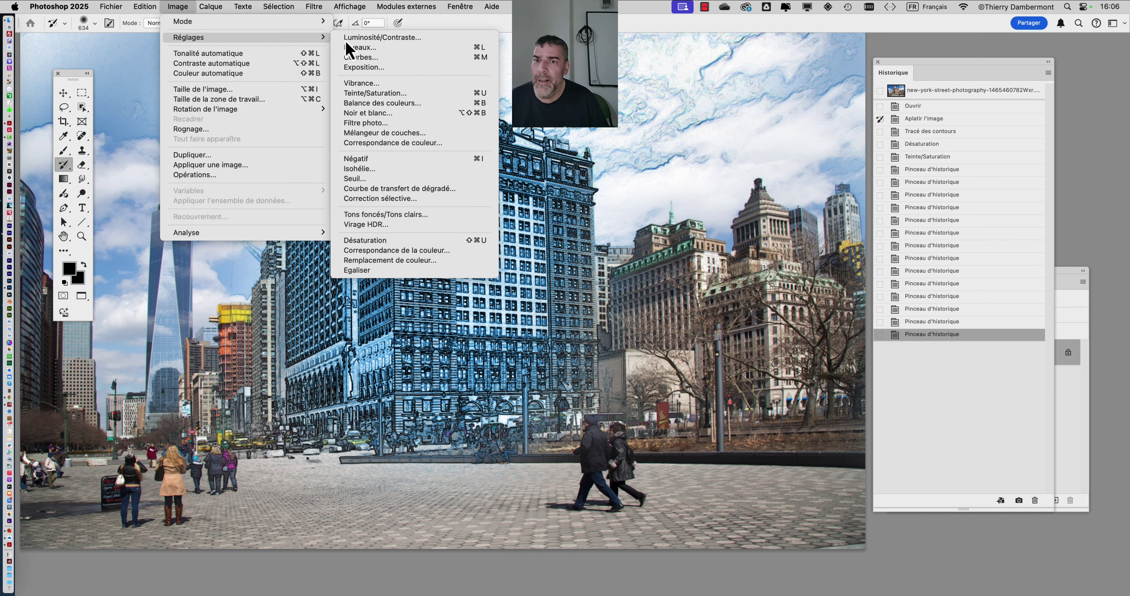
mouse_move(319, 7)
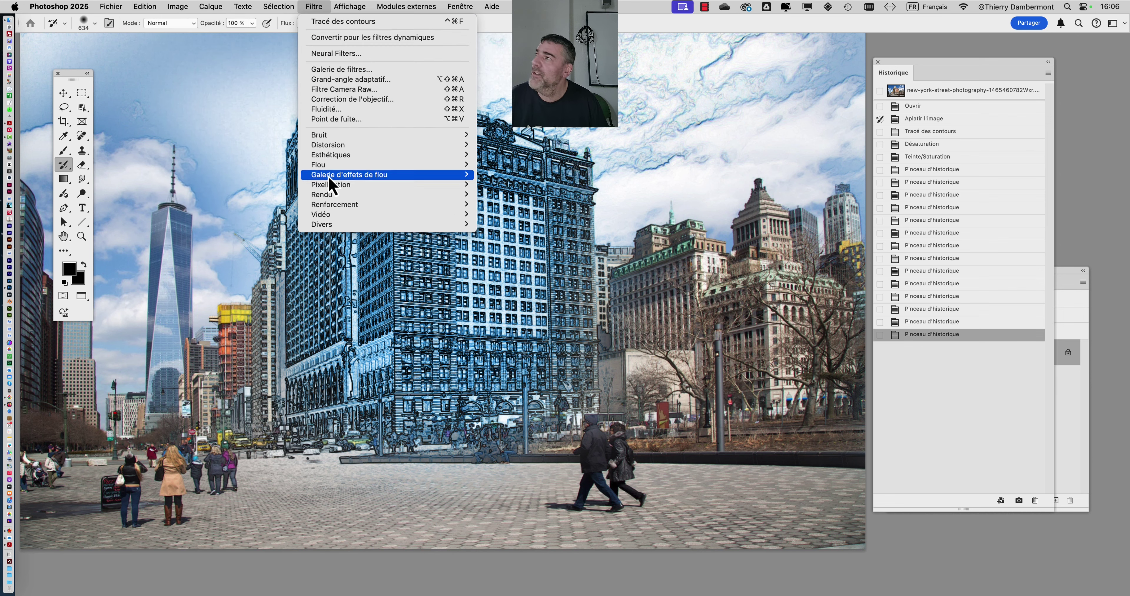
left_click(321, 6)
left_click(304, 7)
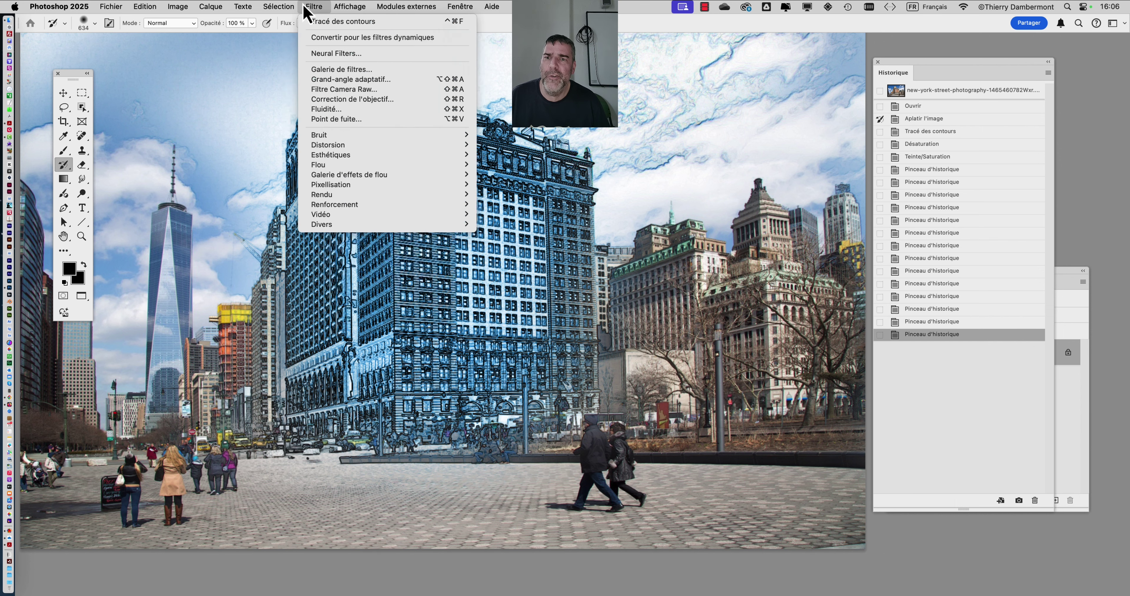
key("Escape")
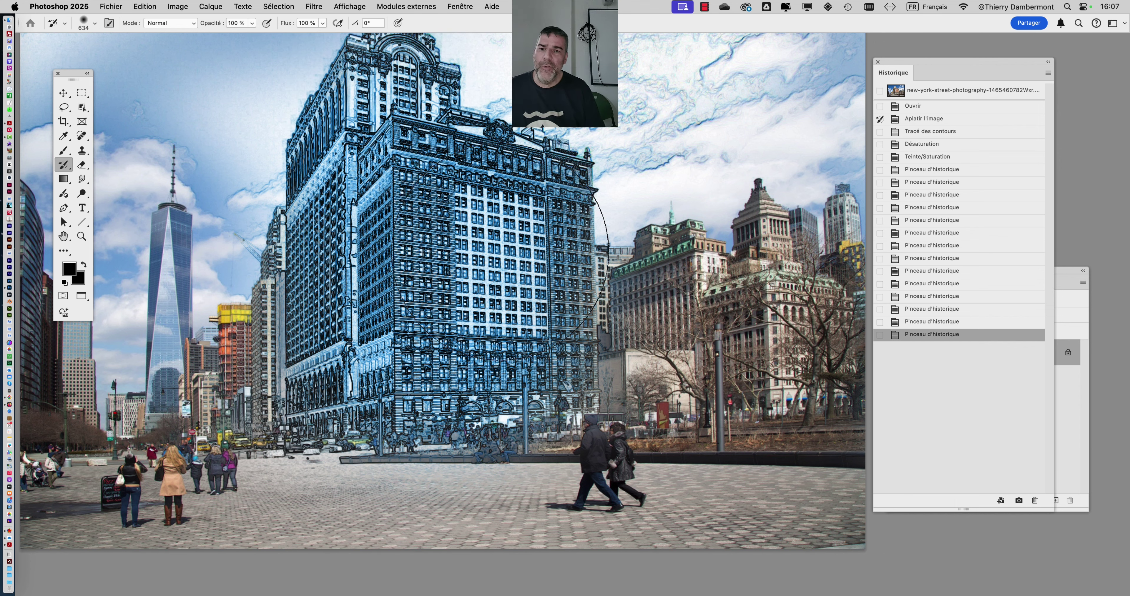
scroll(490, 258, "down", 3)
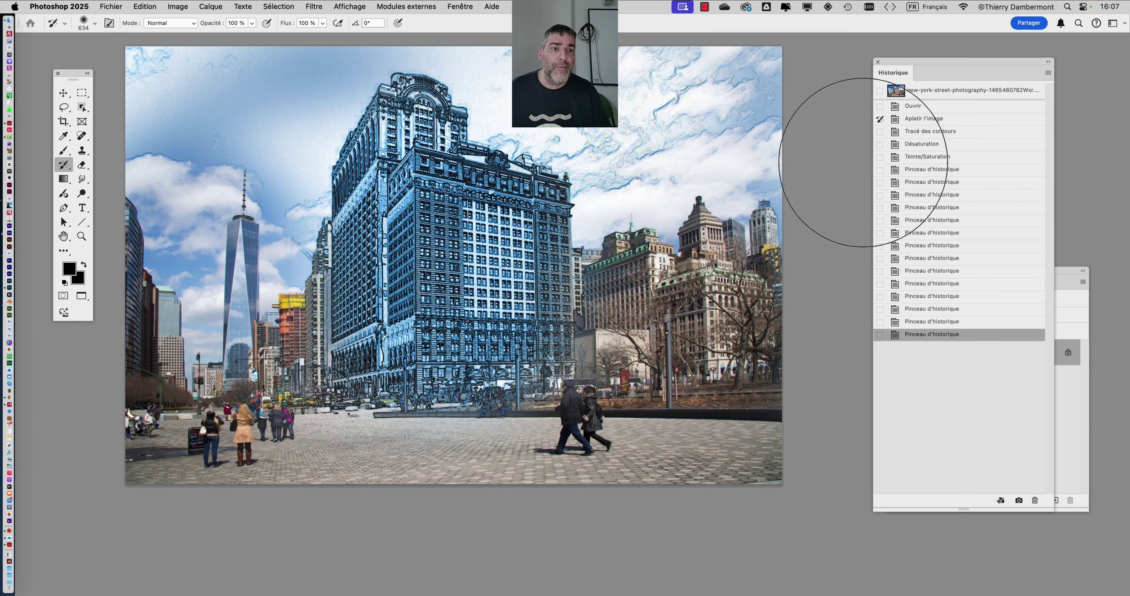
left_click_drag(600, 228, 634, 263)
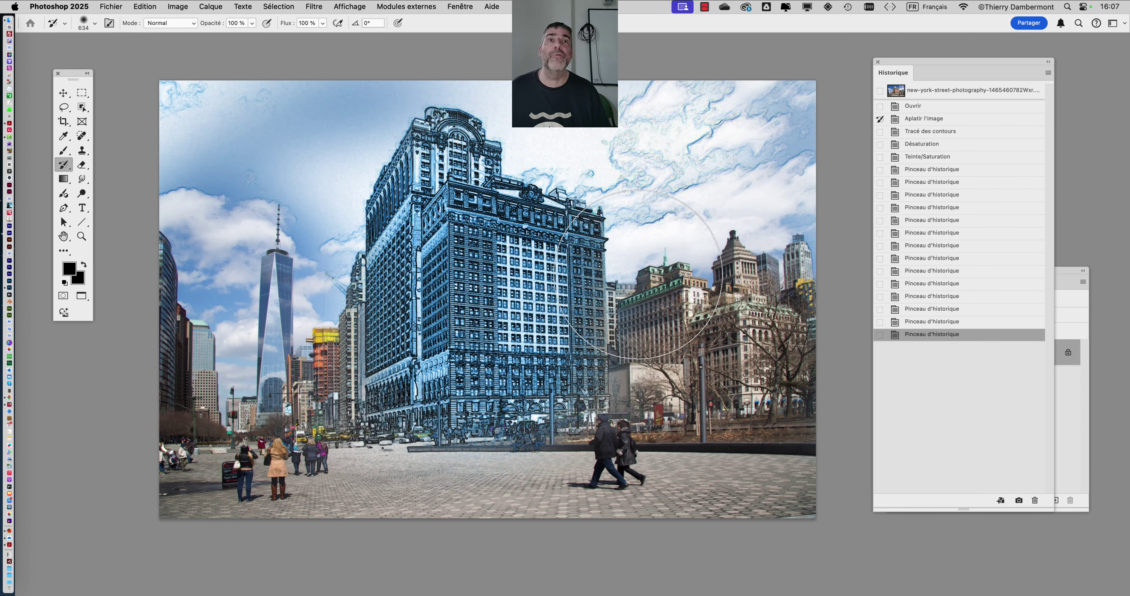
Save the image as a new Photoshop file in m11j30 CRV cours 05, adding " - 02" to the end of its existing name.
left_click(110, 7)
left_click(135, 127)
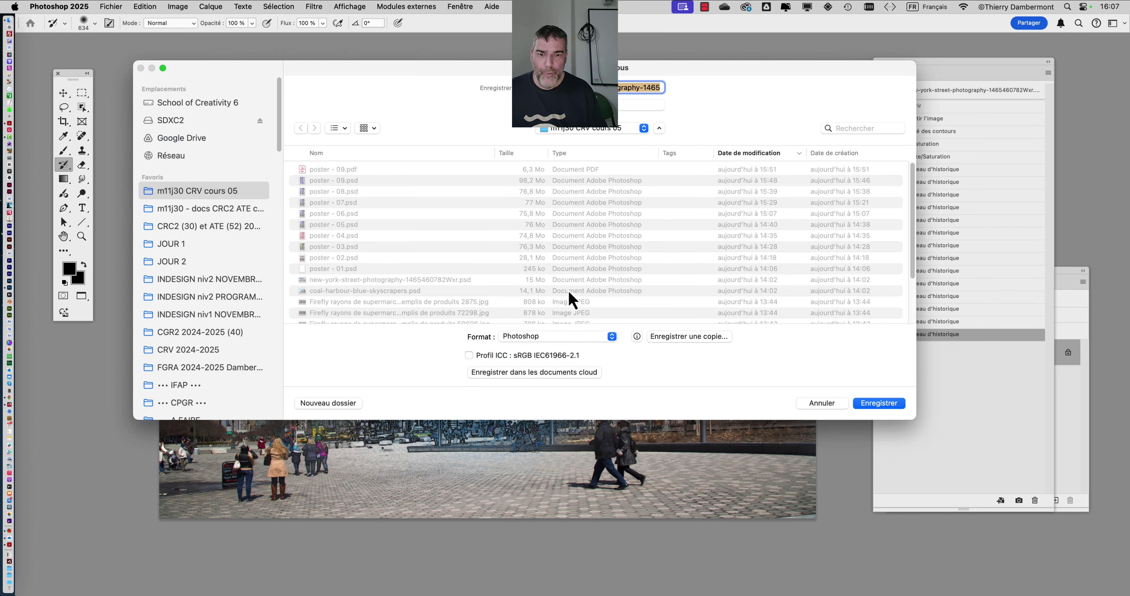
left_click(892, 410)
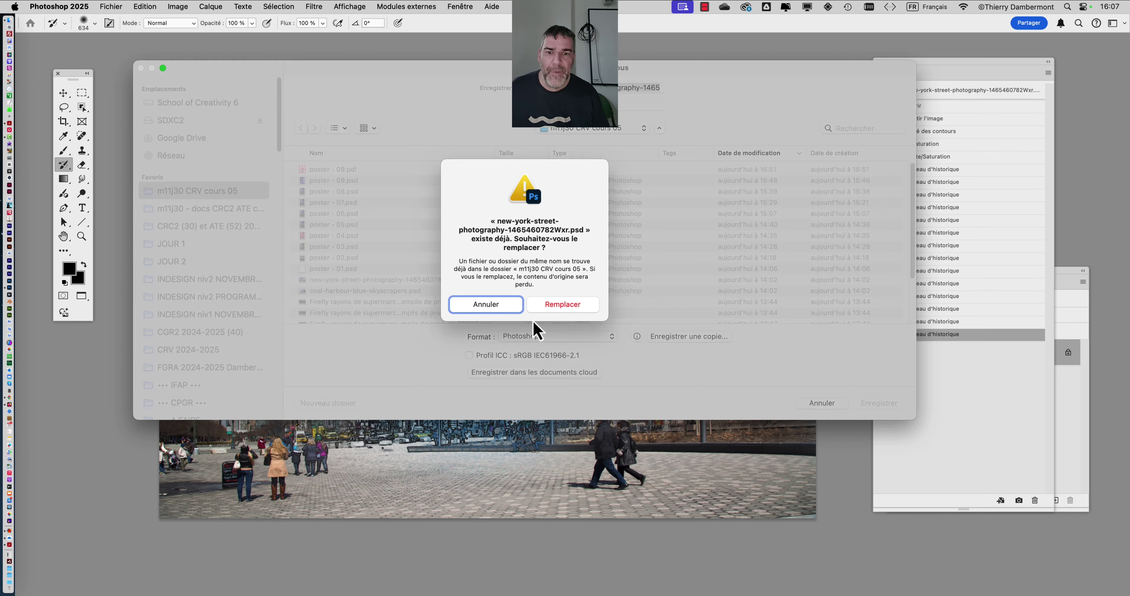
key("Escape")
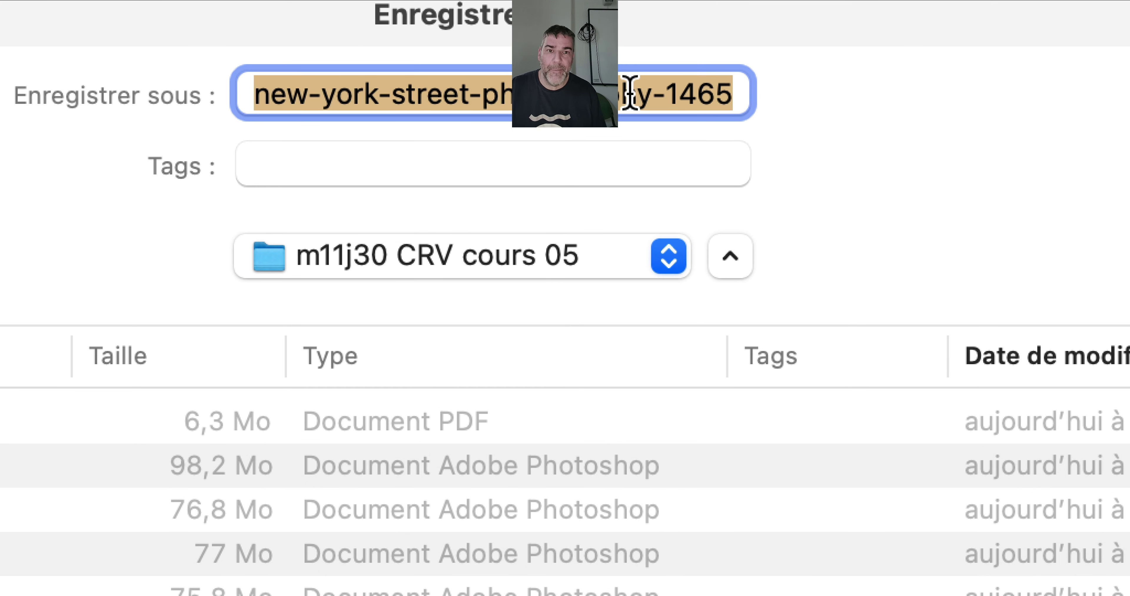
left_click(628, 93)
key("super+Right")
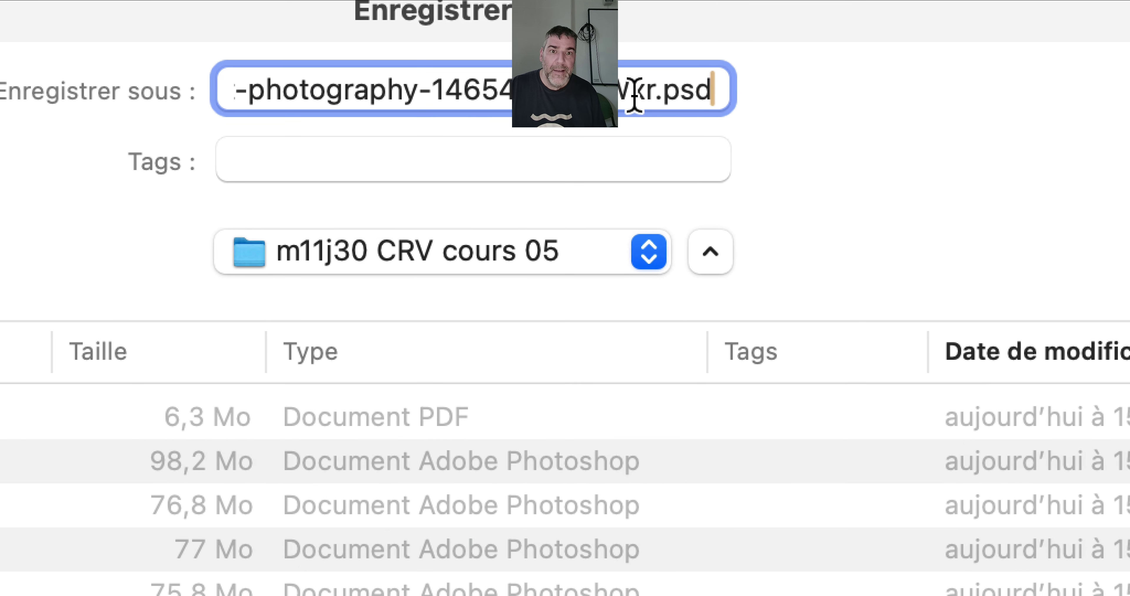
key("Left")
key("Left")
key("Left")
key("Left")
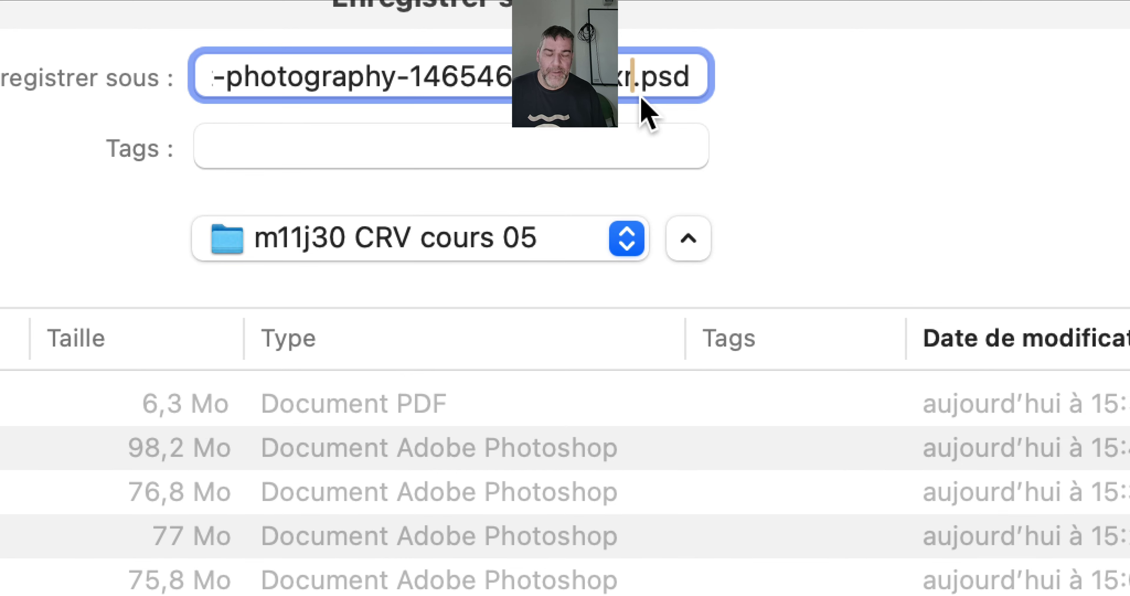
type("-2")
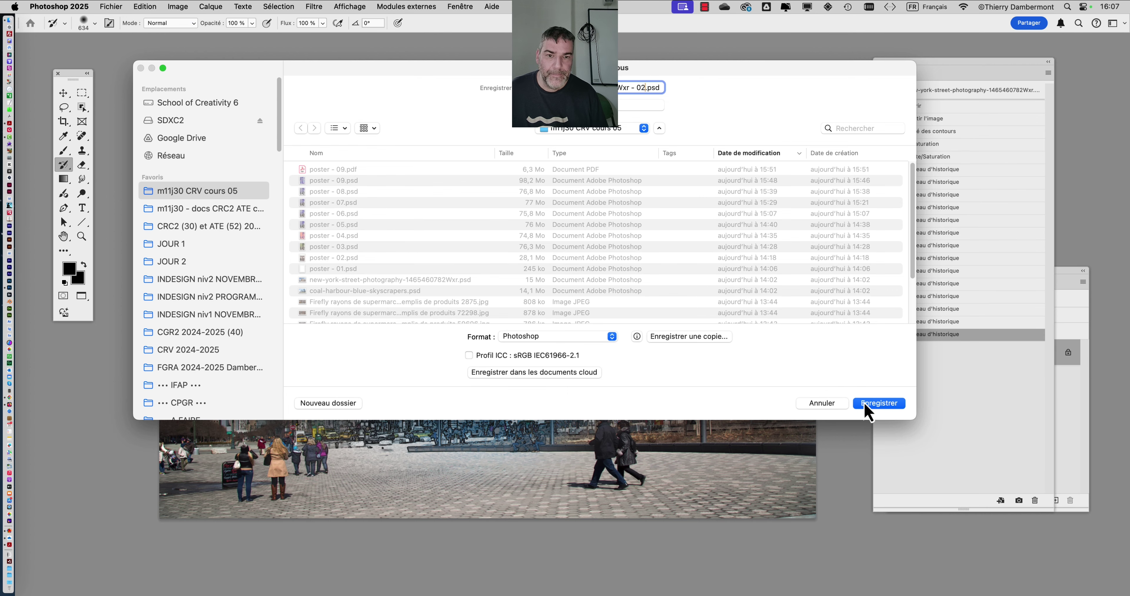
left_click(865, 405)
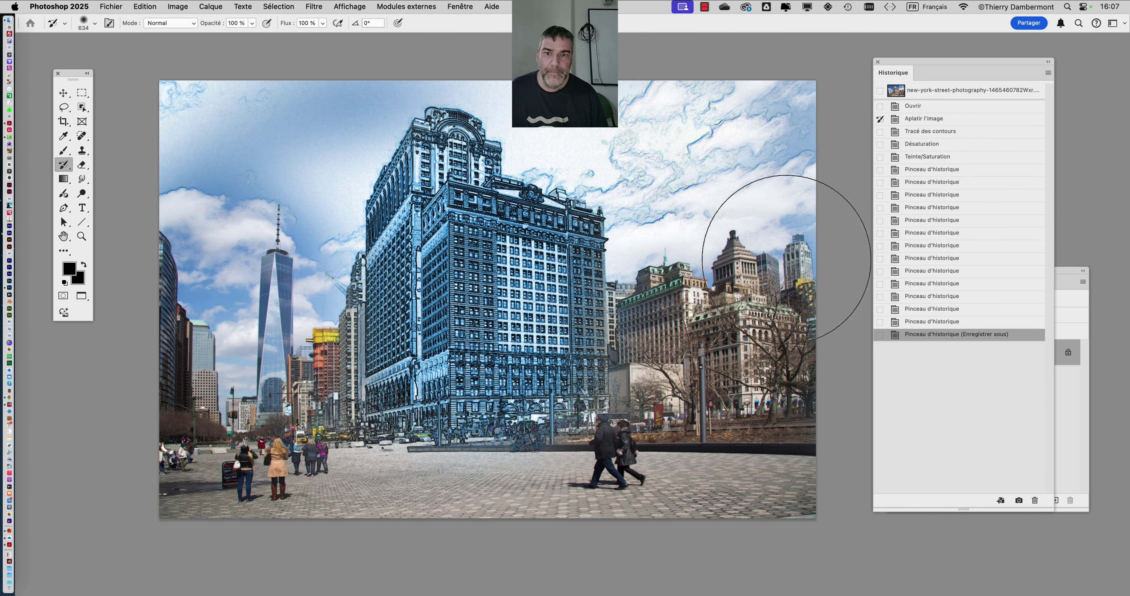
left_click(112, 6)
left_click(143, 77)
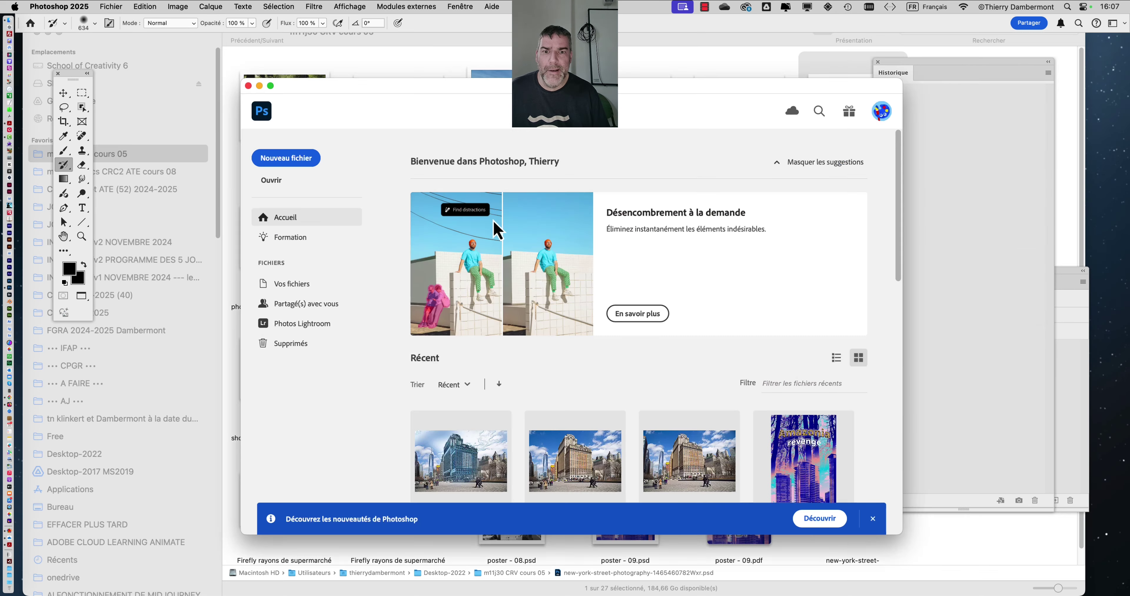
left_click(111, 7)
mouse_move(139, 62)
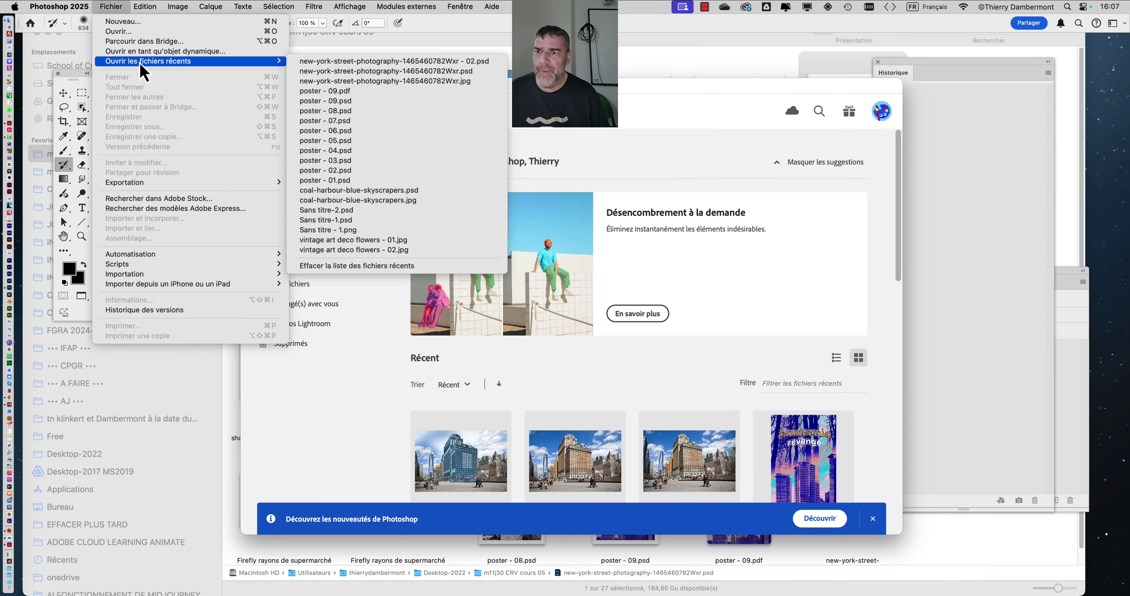
left_click(327, 64)
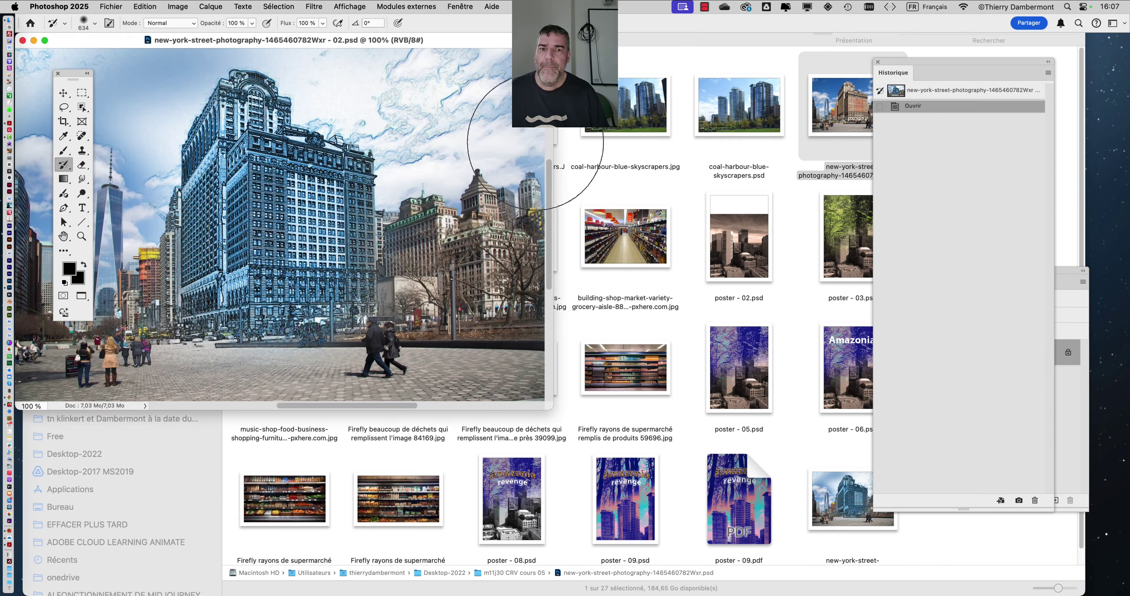
Display the reopened image in full-screen mode and enlarge its view.
key("f")
left_click_drag(518, 269, 373, 237)
scroll(373, 237, "up", 5)
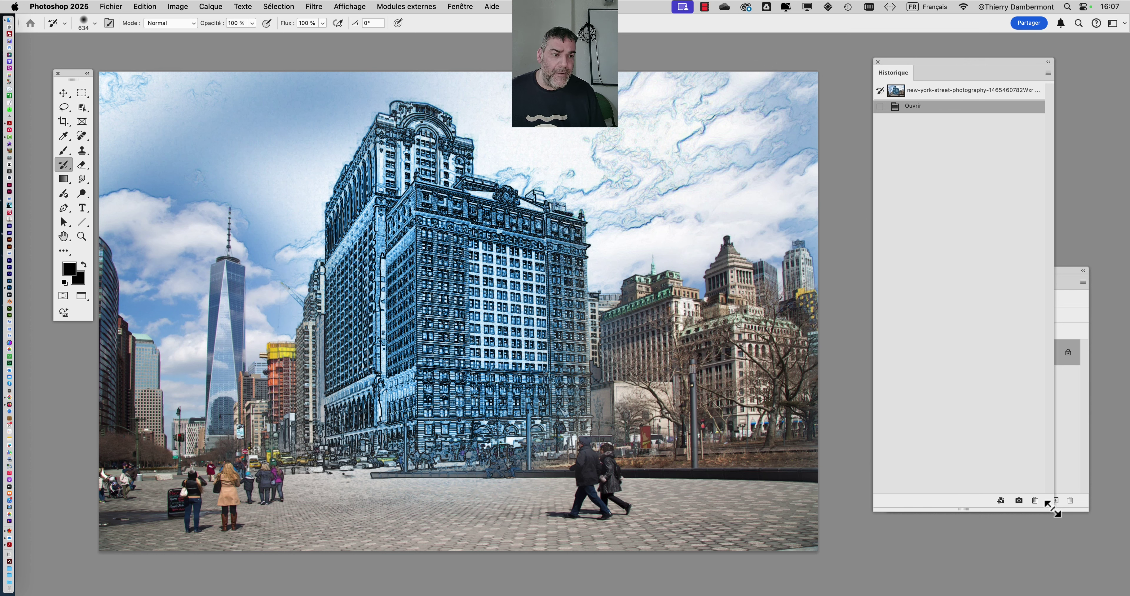
Shrink the Historique panel and place it just above the Calques panel, then select the Move tool.
left_click_drag(1052, 508, 1004, 179)
left_click_drag(921, 70, 746, 58)
left_click_drag(825, 168, 836, 331)
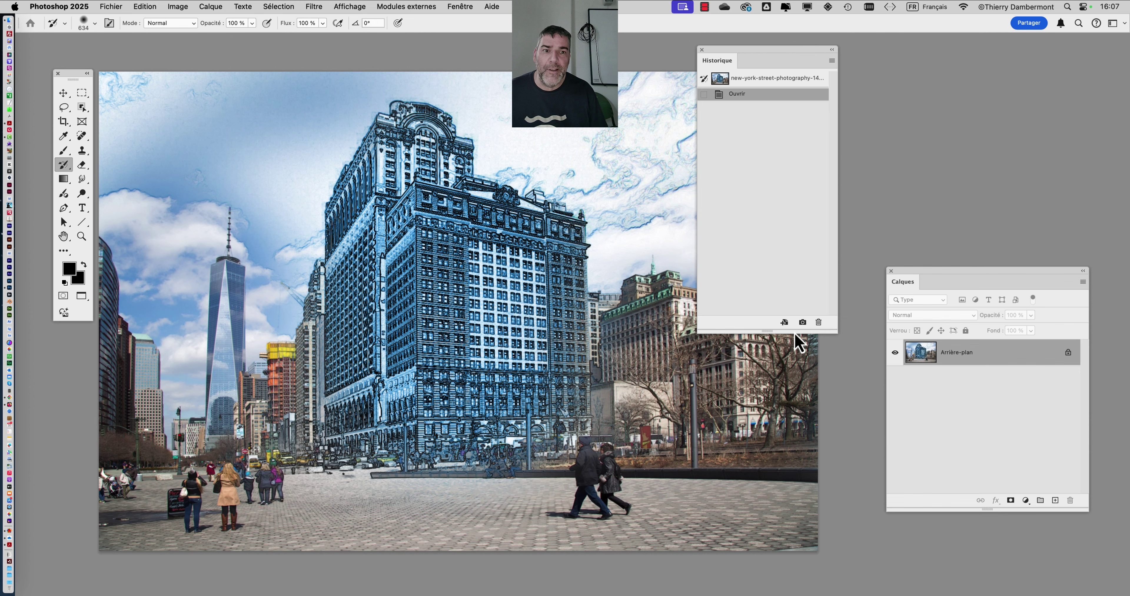
scroll(419, 309, "down", 4)
scroll(418, 309, "down", 1)
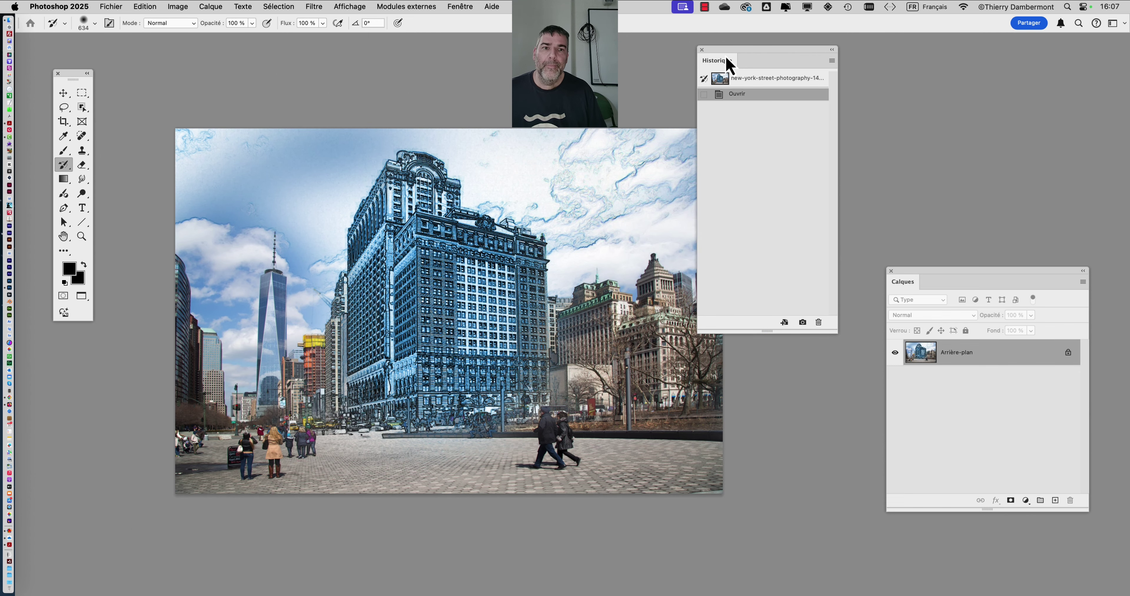
left_click_drag(726, 64, 822, 58)
left_click(63, 93)
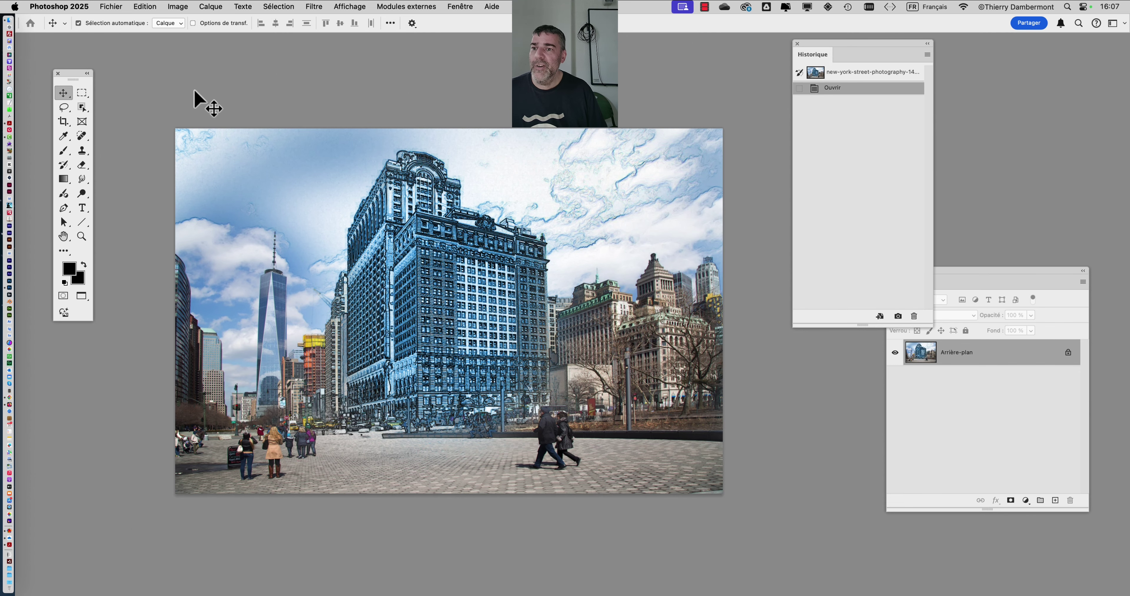